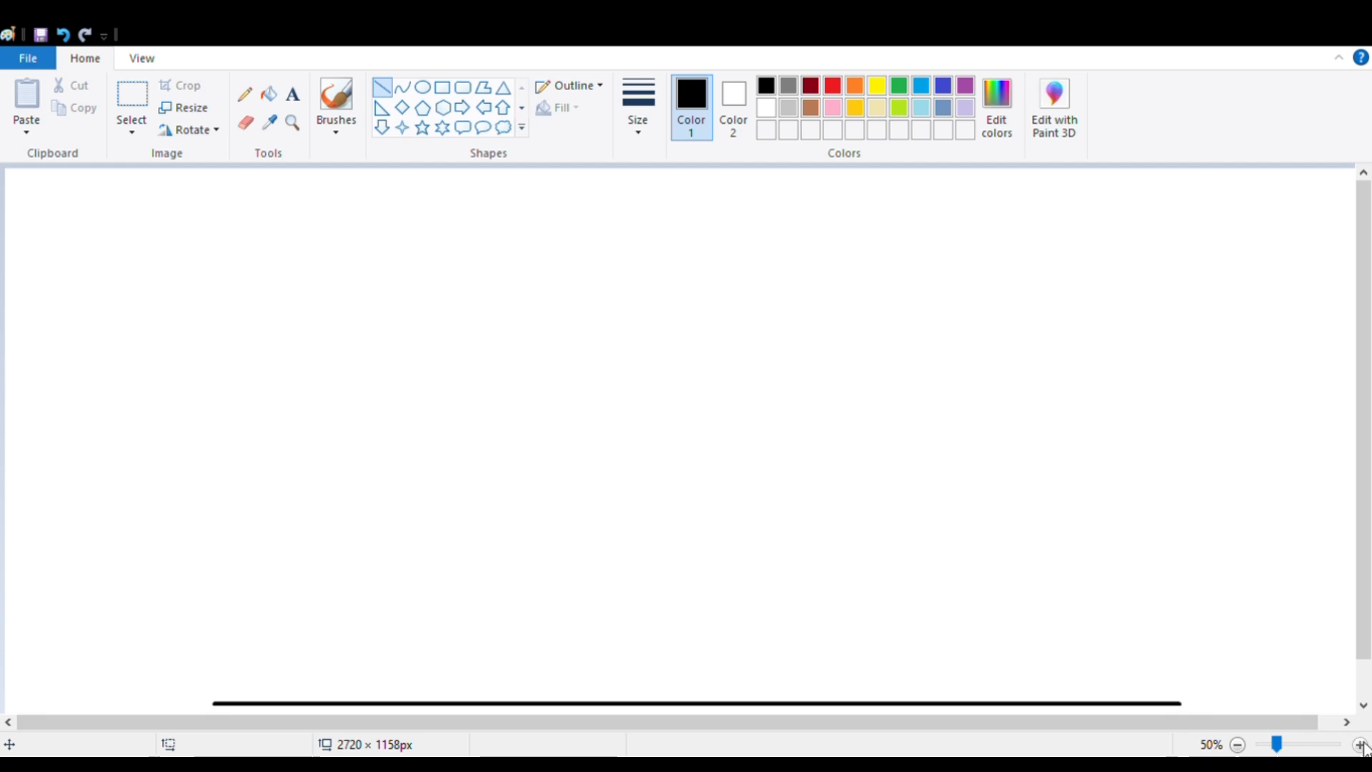
Step: Draw a vertical wall line about 399 px tall, rising from the left end of the base line
click(1363, 745)
scroll(1316, 699, down, 5)
mouse_move(583, 720)
mouse_down()
mouse_move(866, 721)
mouse_move(569, 715)
mouse_up()
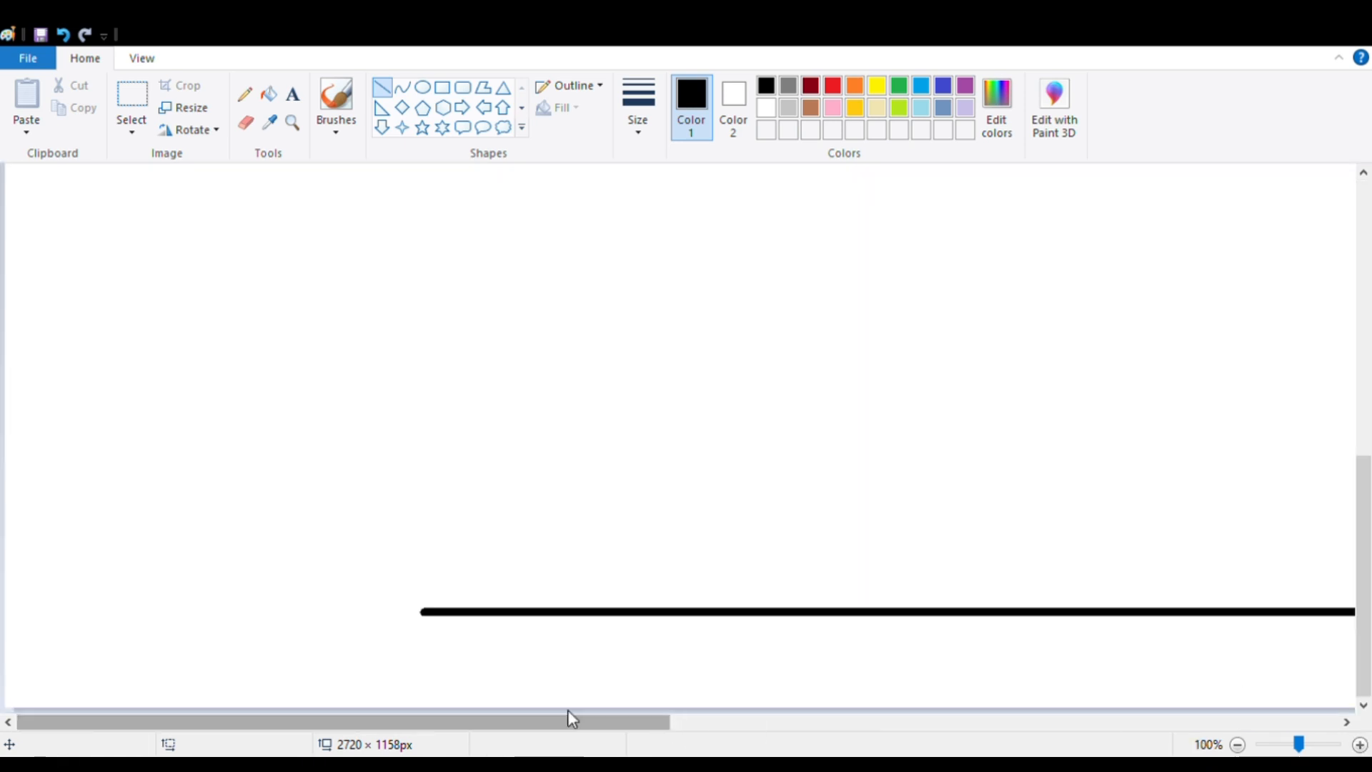
mouse_move(431, 208)
mouse_down()
mouse_move(375, 634)
mouse_move(381, 616)
mouse_up()
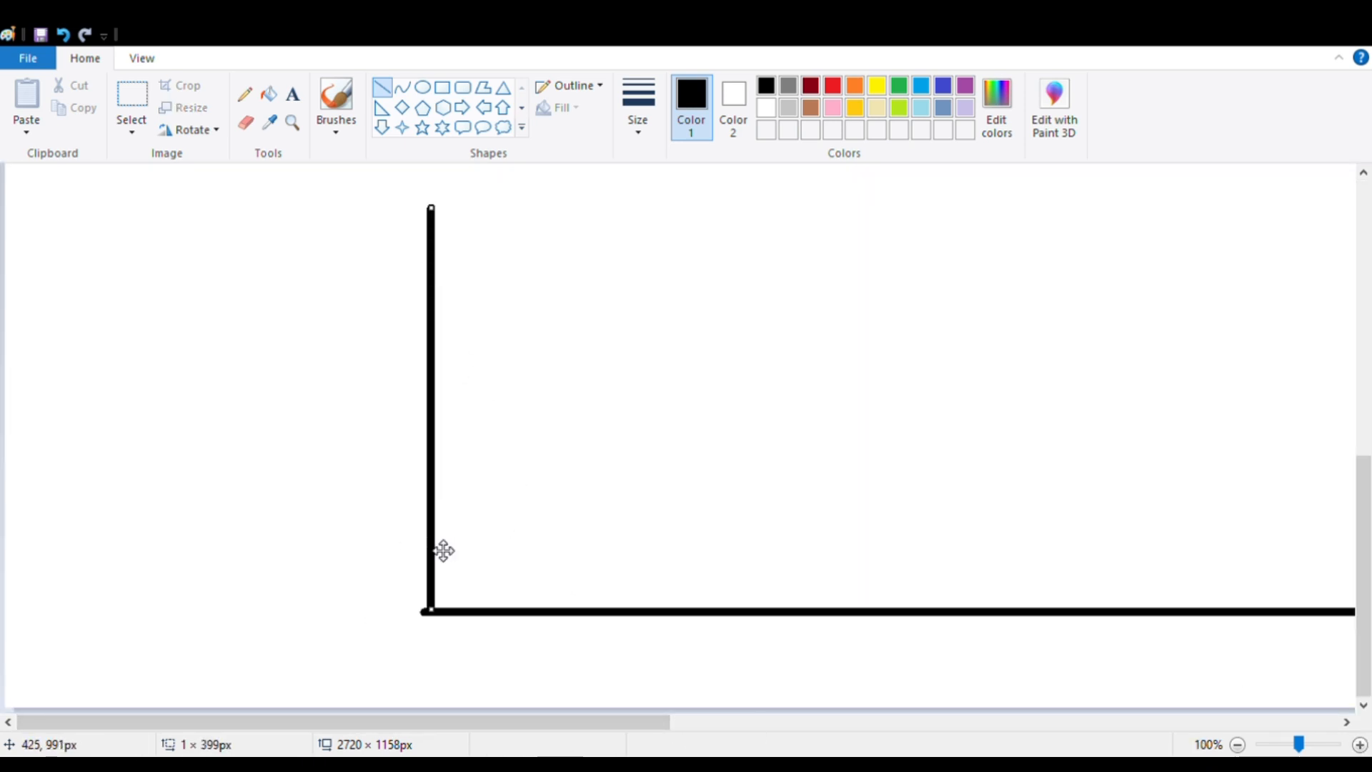
drag(444, 551, 434, 549)
click(545, 501)
Step: Draw a second vertical wall line about 411 px tall, rising from the right end of the base line
drag(423, 705, 664, 712)
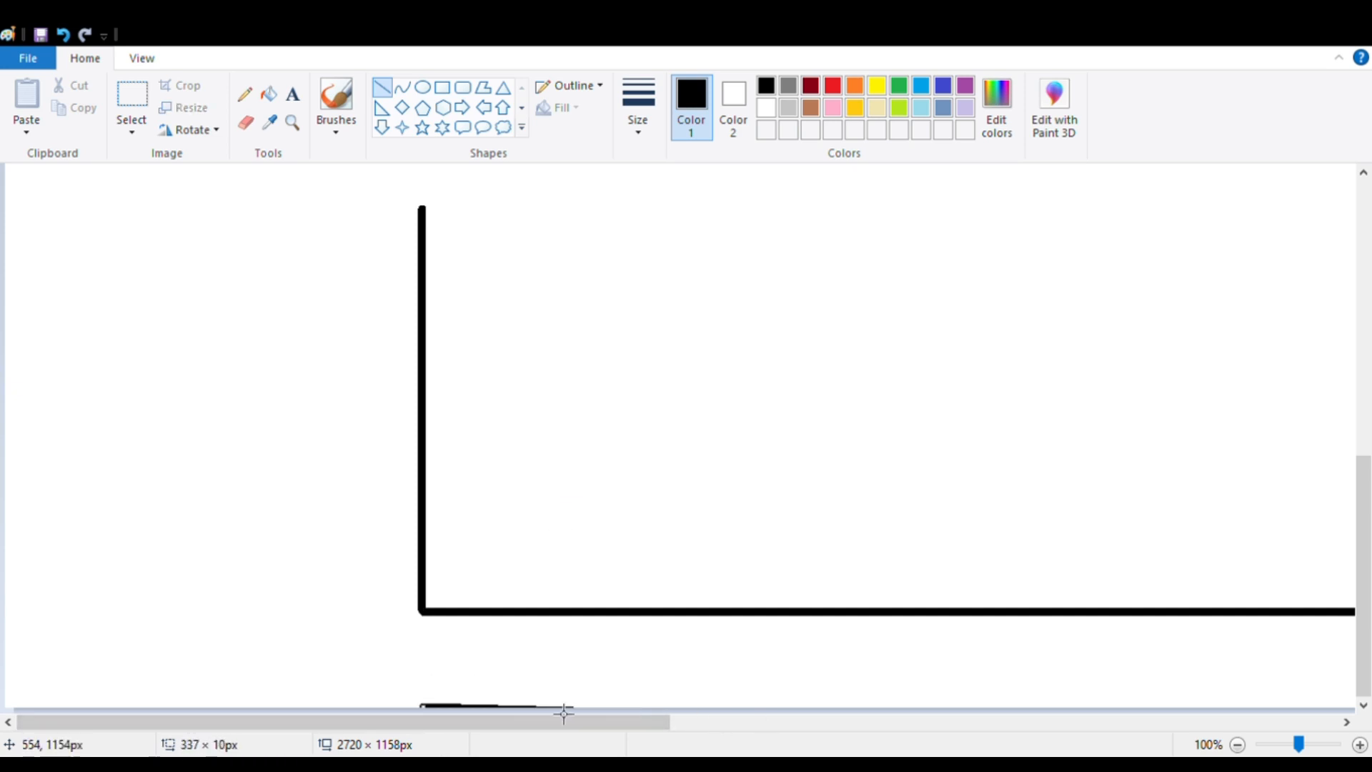
drag(526, 724, 1069, 262)
drag(1116, 197, 1143, 613)
click(1238, 745)
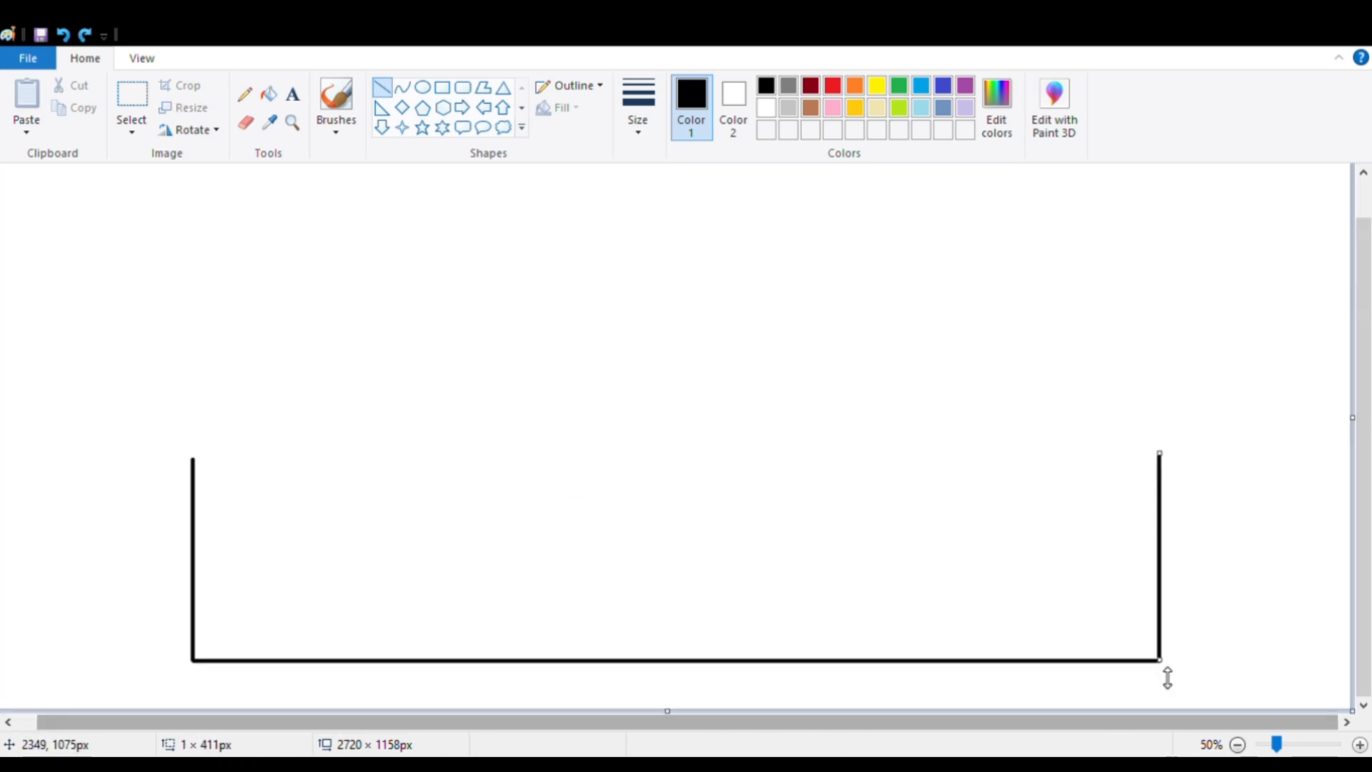
click(846, 460)
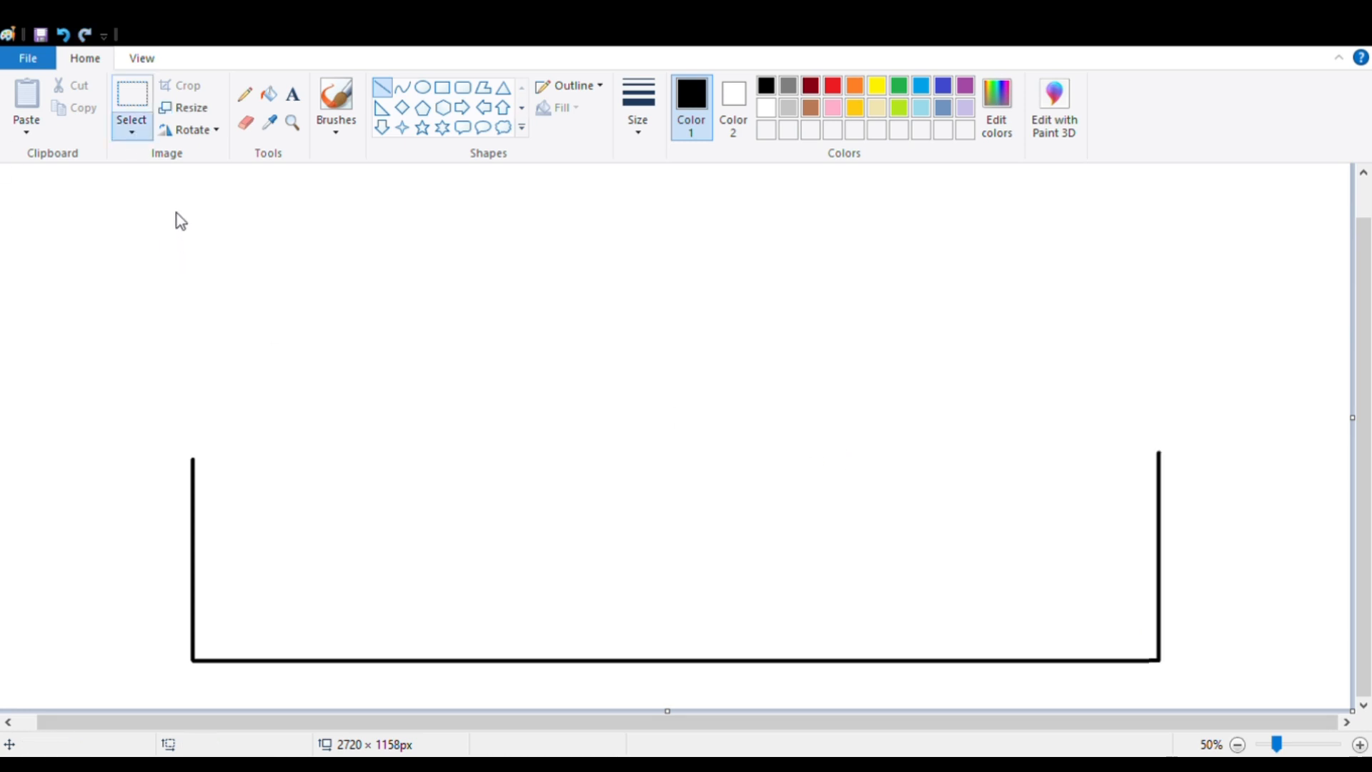
Step: Select the right wall with the end of the base line and move it inward to narrow the house
click(132, 100)
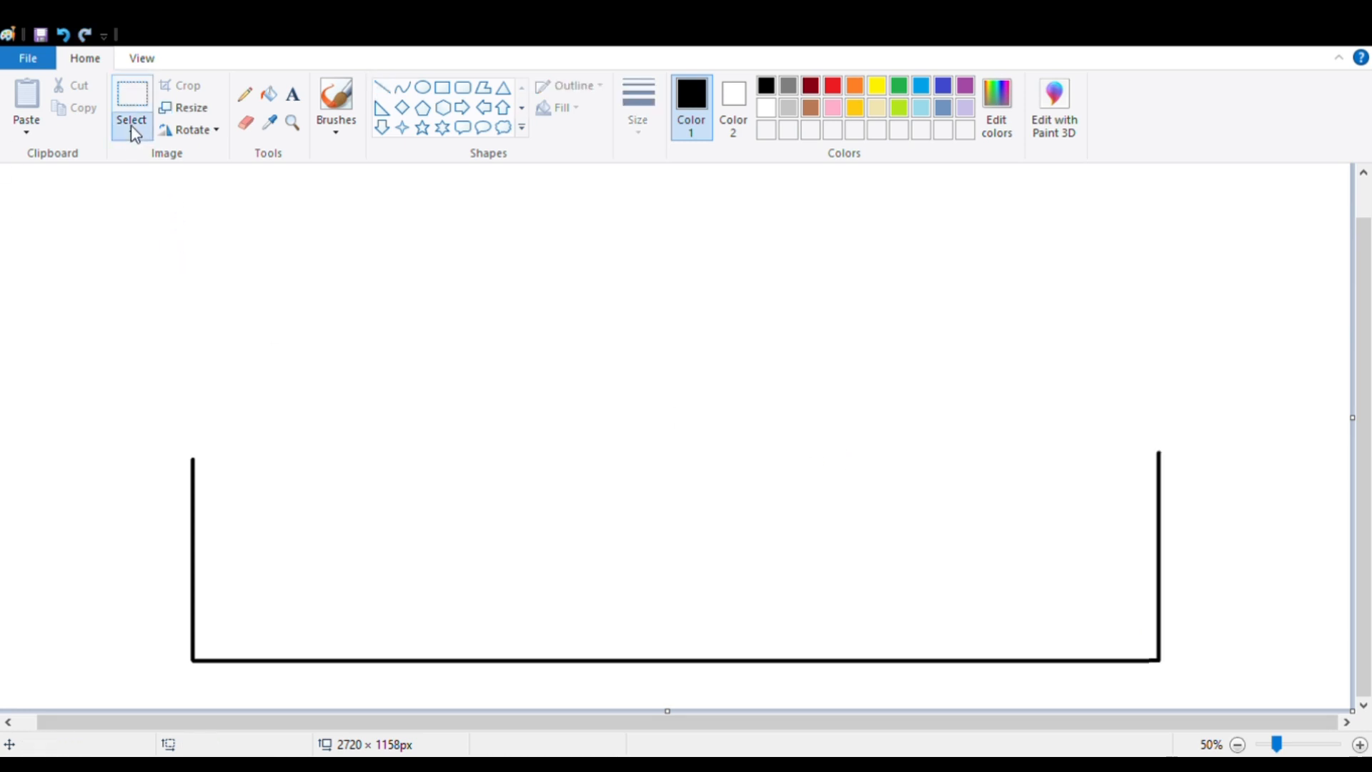
drag(1035, 422, 1205, 689)
drag(1131, 620, 1011, 620)
click(710, 413)
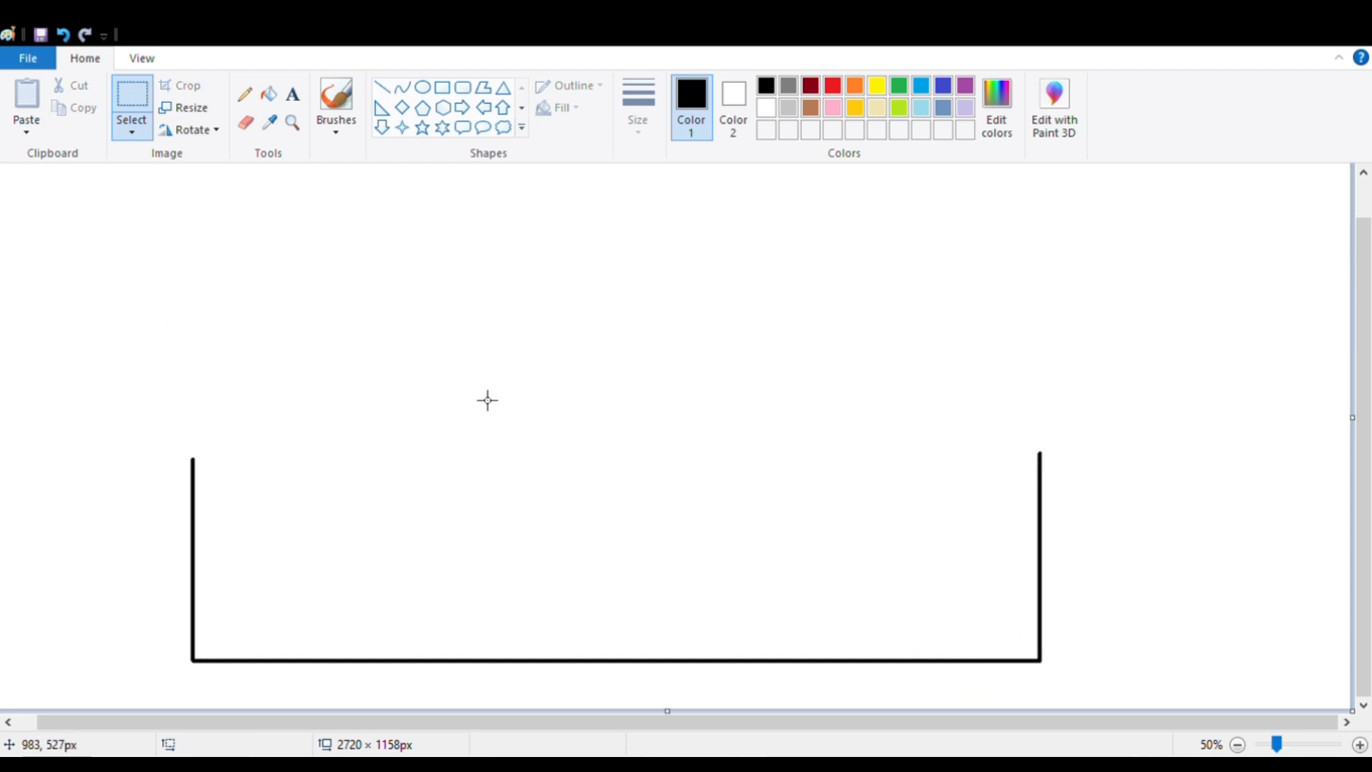
Step: Extend the left wall upward with a vertical line about 203 px long, aligned with the existing wall
click(382, 87)
drag(189, 397, 197, 504)
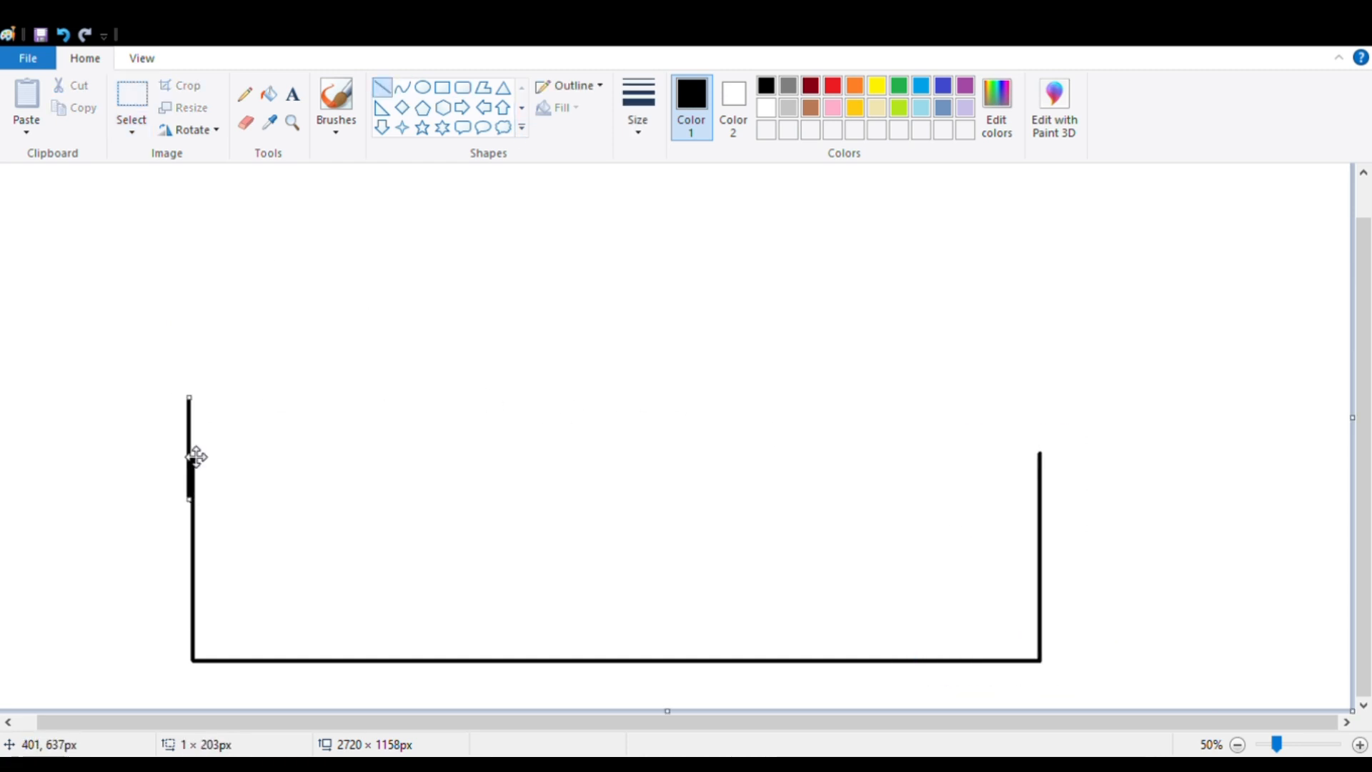
drag(196, 456, 200, 459)
click(282, 423)
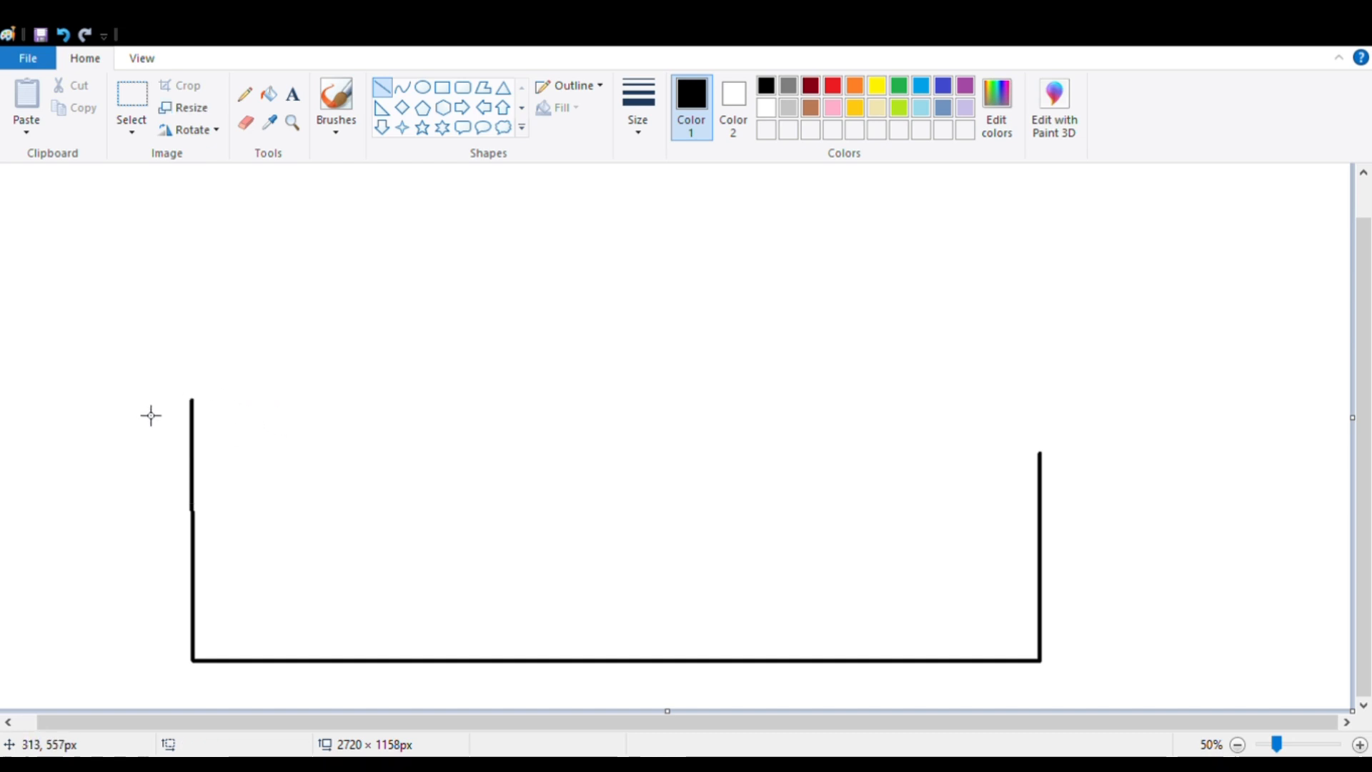
mouse_move(139, 406)
mouse_down()
mouse_move(497, 454)
mouse_move(1173, 504)
mouse_move(1127, 521)
mouse_up()
key(ctrl+z)
key(ctrl+z)
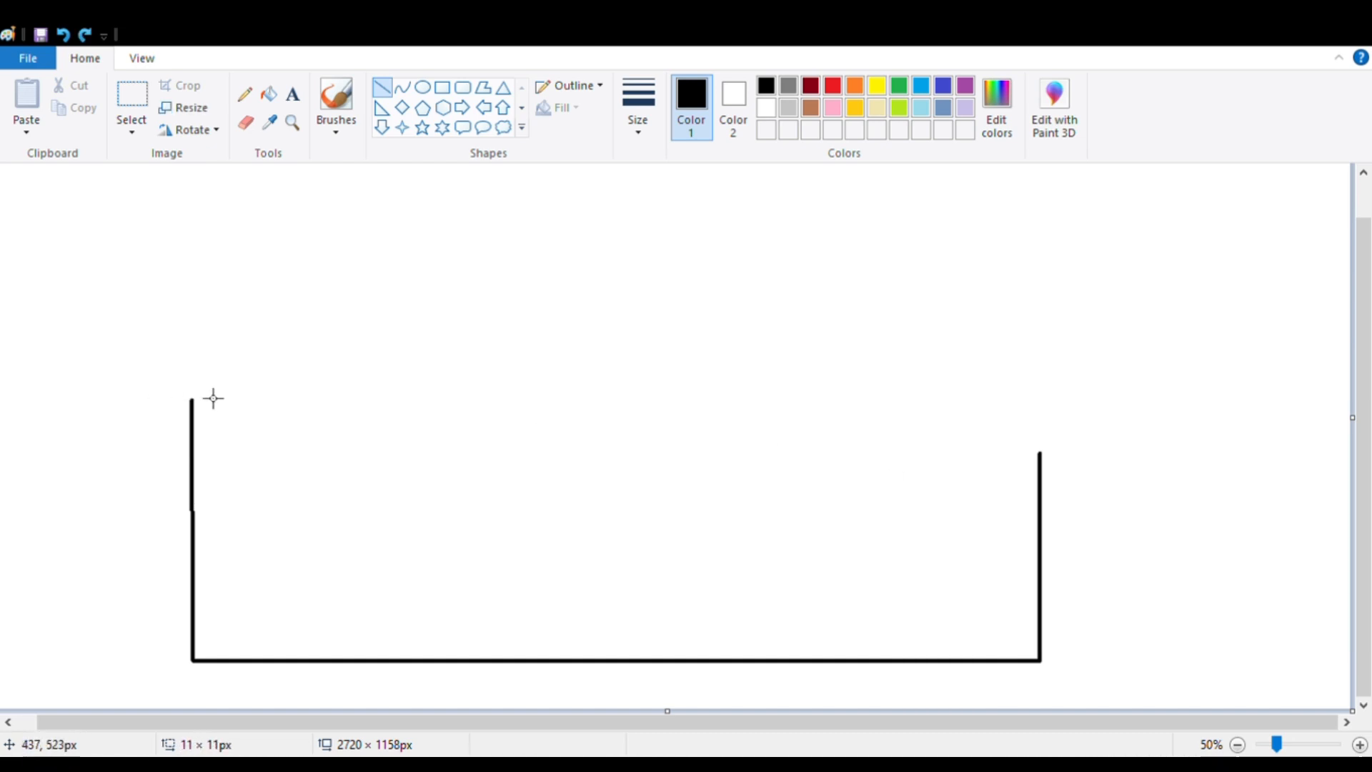
Step: Draw a horizontal eave line overhanging both walls and extend the right wall up to it with a line about 213 px long
mouse_move(170, 406)
mouse_down()
mouse_move(1259, 437)
mouse_move(1148, 475)
mouse_move(1213, 476)
mouse_up()
mouse_move(1130, 414)
mouse_down()
mouse_move(1084, 410)
mouse_move(1041, 511)
mouse_up()
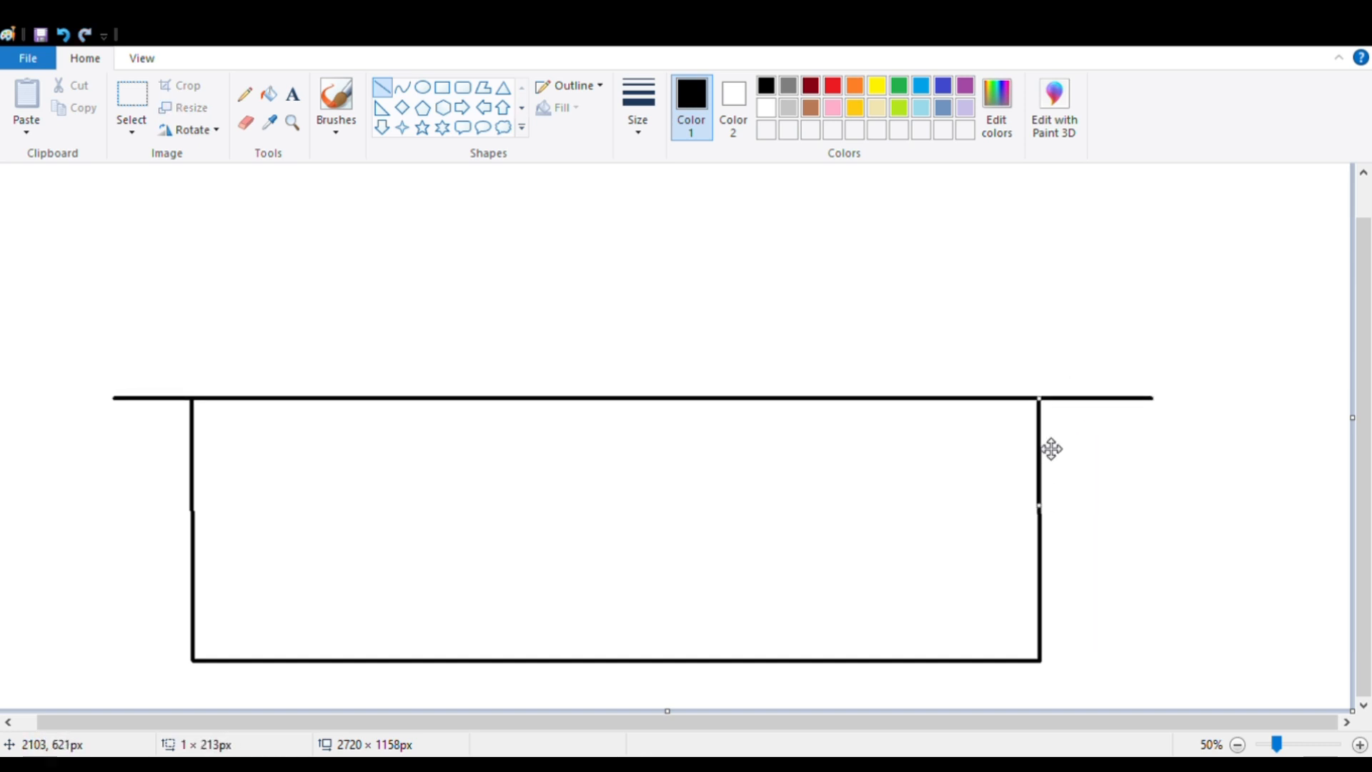
click(1043, 372)
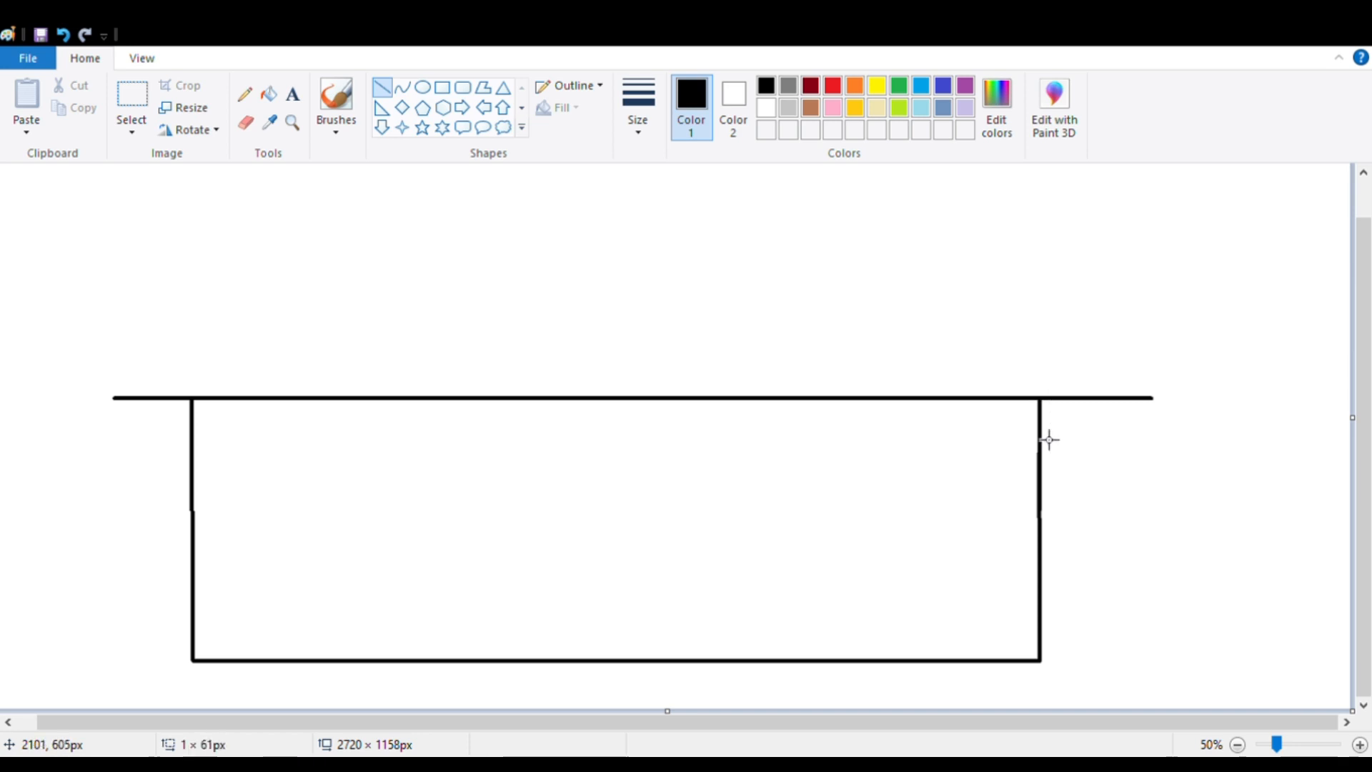
Step: Select the outer end of the eave line's right overhang and delete it to shorten the overhang
click(133, 100)
drag(1110, 381, 1179, 442)
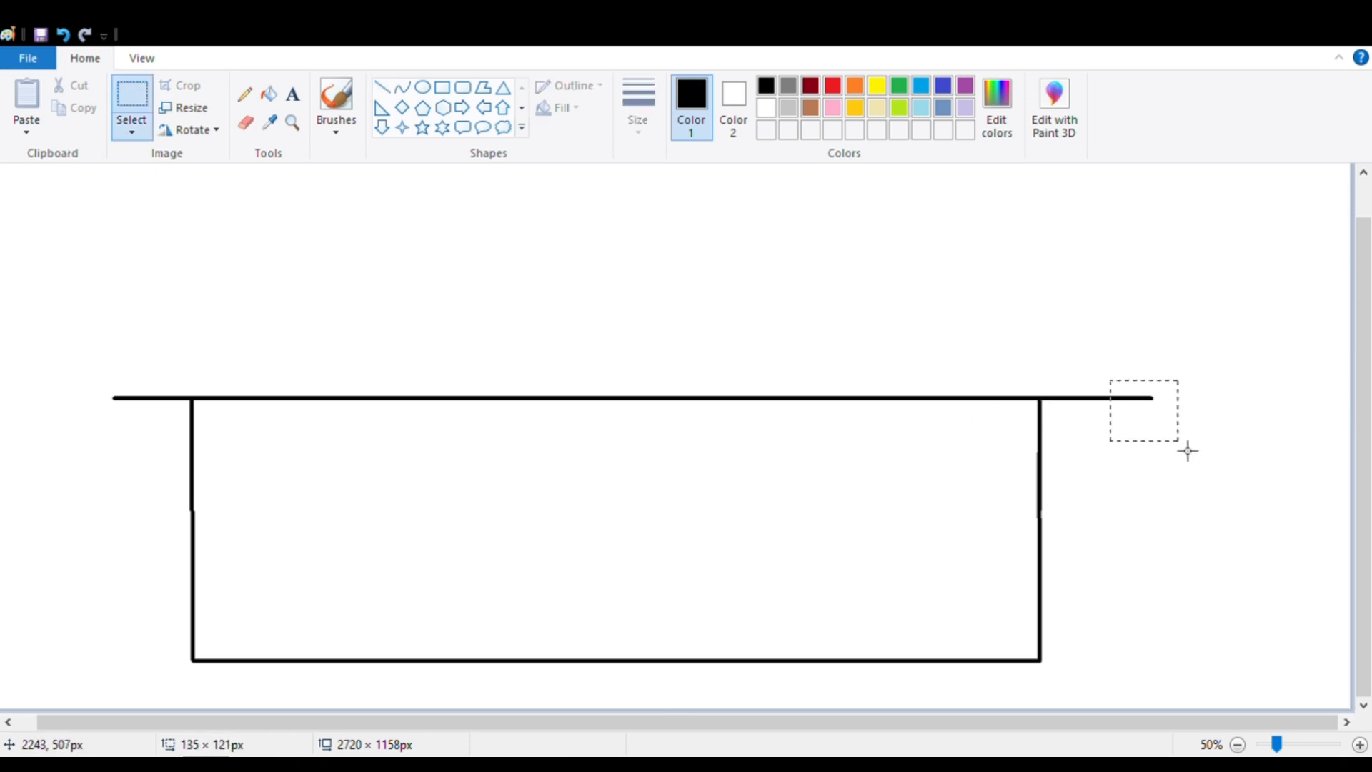
key(Delete)
Step: Draw a horizontal ridge line about 1559 px long above the eave and connect its ends to the eave ends with slanted lines
click(381, 88)
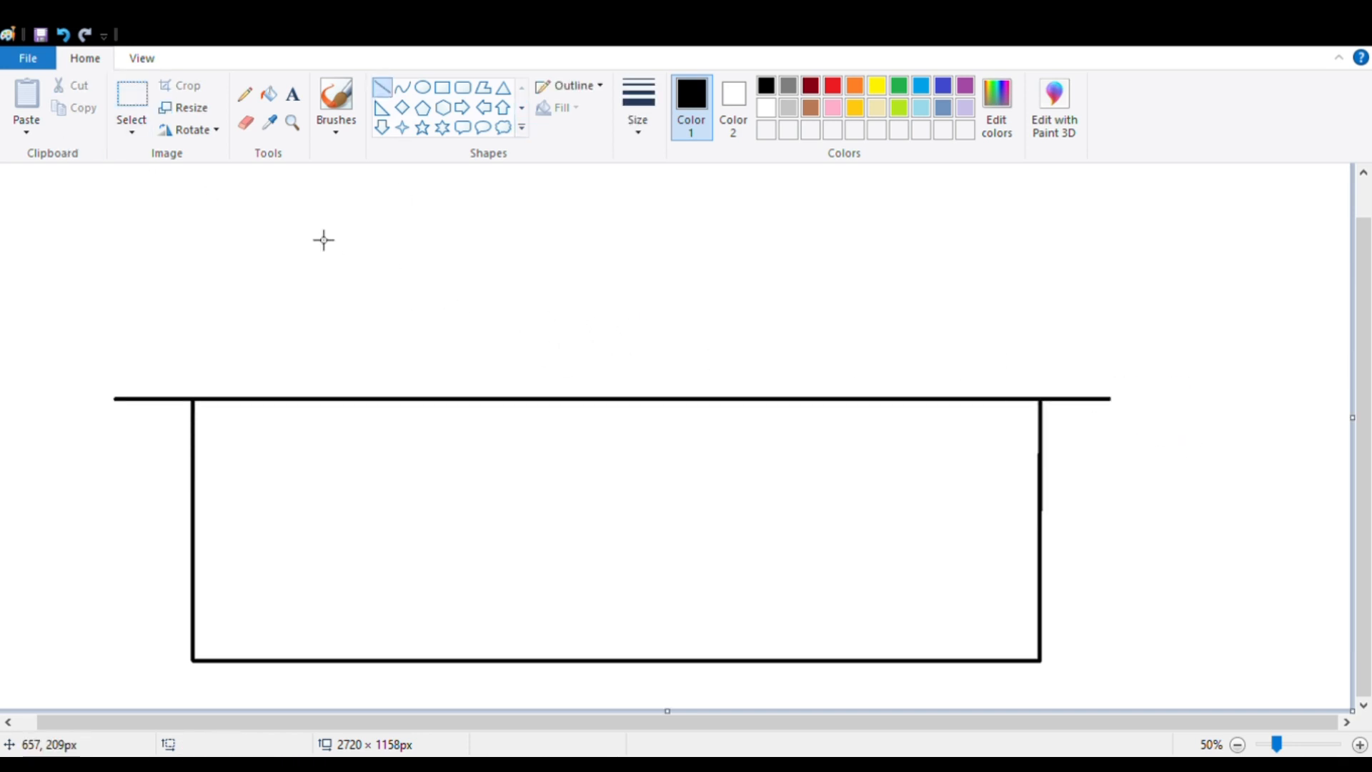
drag(211, 257, 1005, 316)
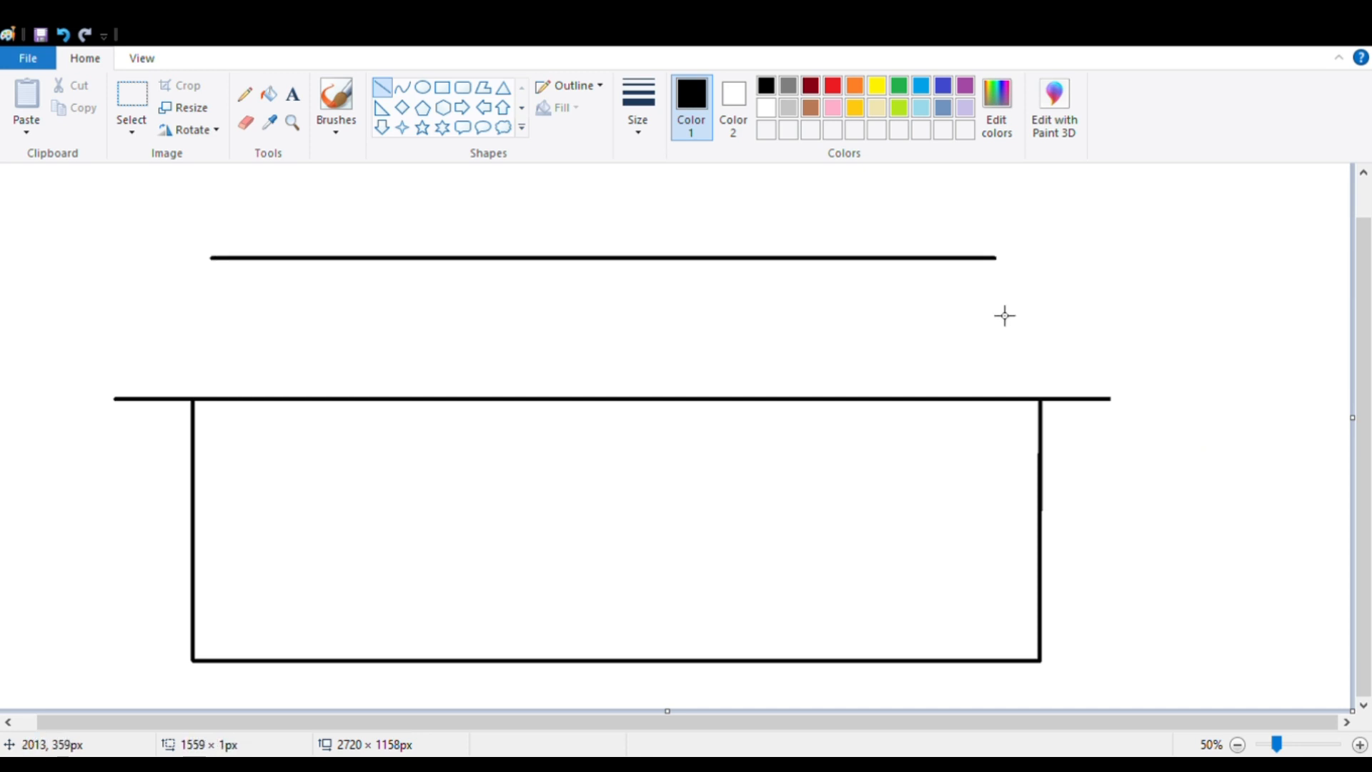
mouse_move(995, 259)
mouse_down()
mouse_move(1097, 414)
mouse_move(1115, 402)
mouse_up()
drag(998, 262, 1000, 263)
click(894, 264)
drag(212, 258, 115, 398)
click(116, 324)
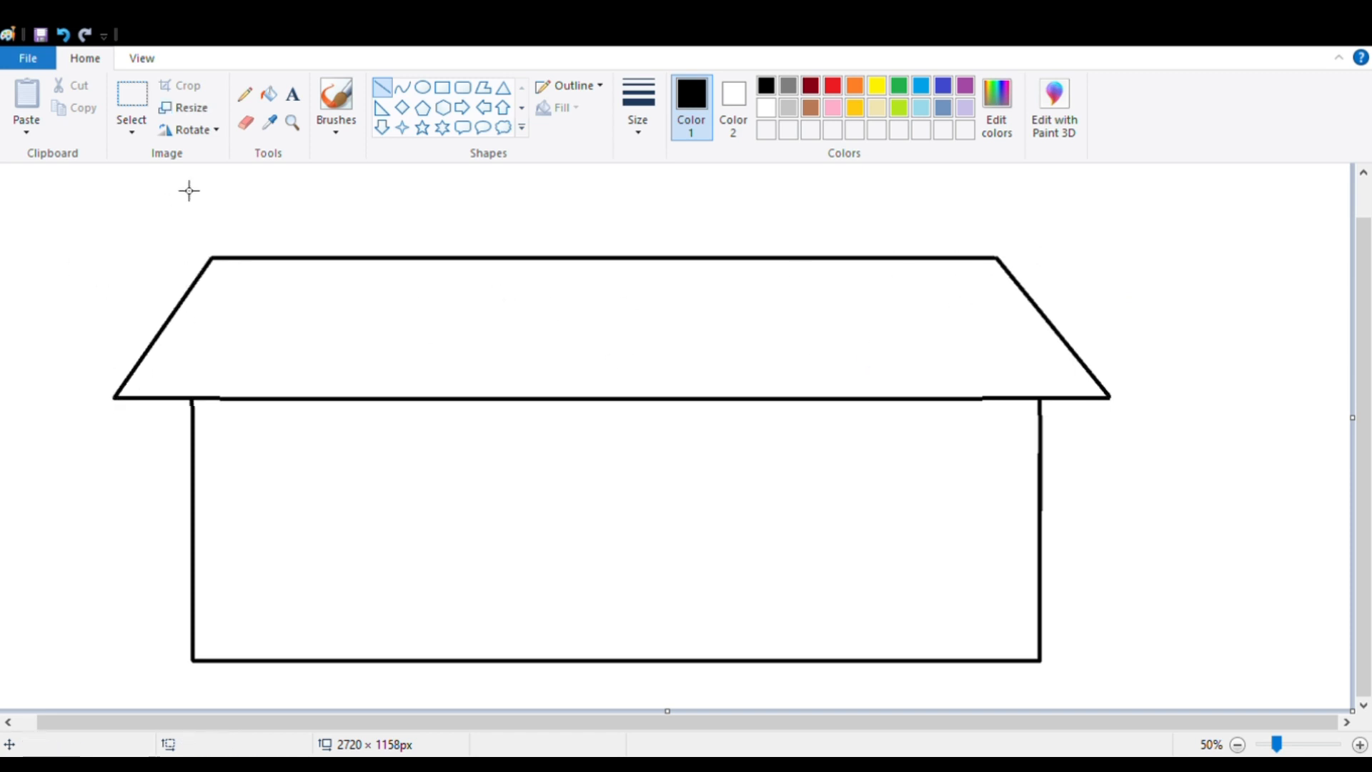
Step: Select the whole house, scale the selection down to 1858 × 824 px and move it lower on the canvas
drag(83, 176, 1126, 686)
drag(834, 577, 864, 619)
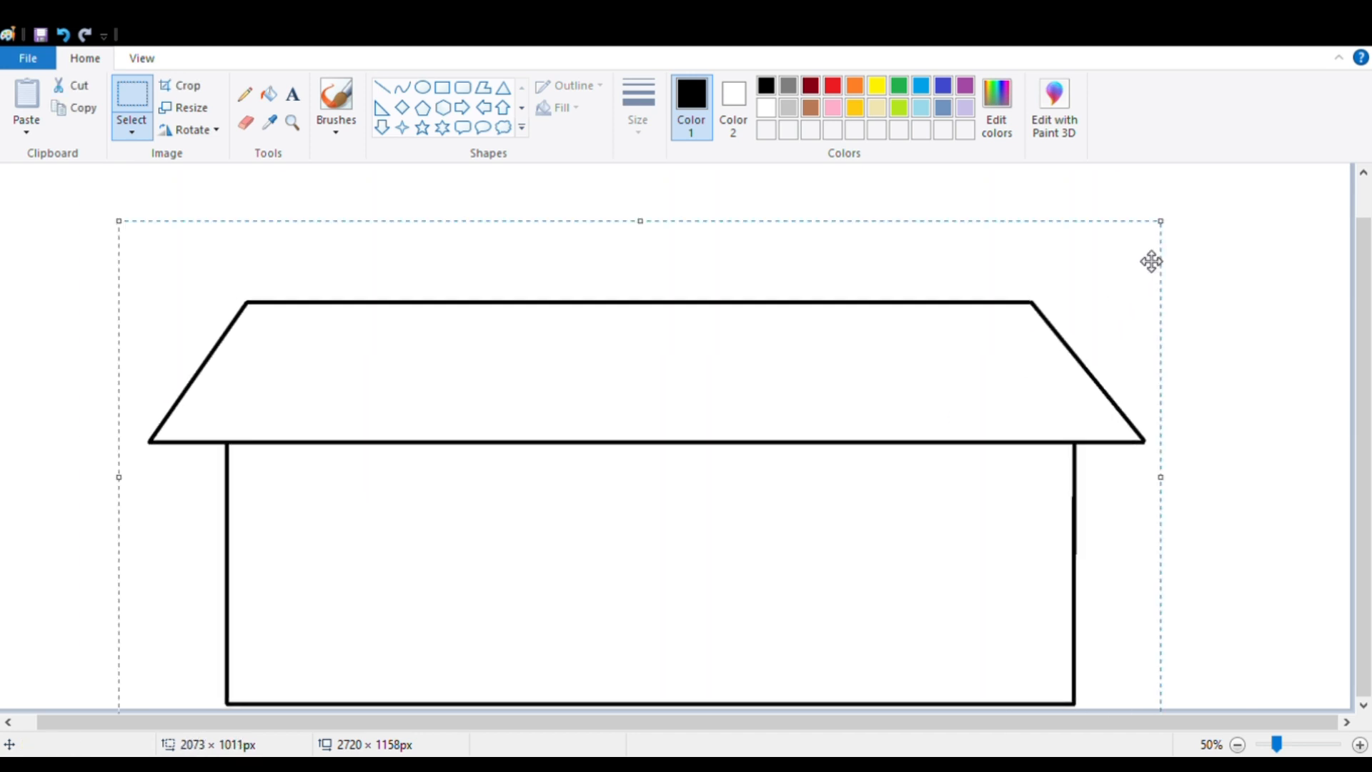
drag(1156, 218, 1123, 311)
drag(847, 513, 881, 484)
drag(1142, 491, 1098, 493)
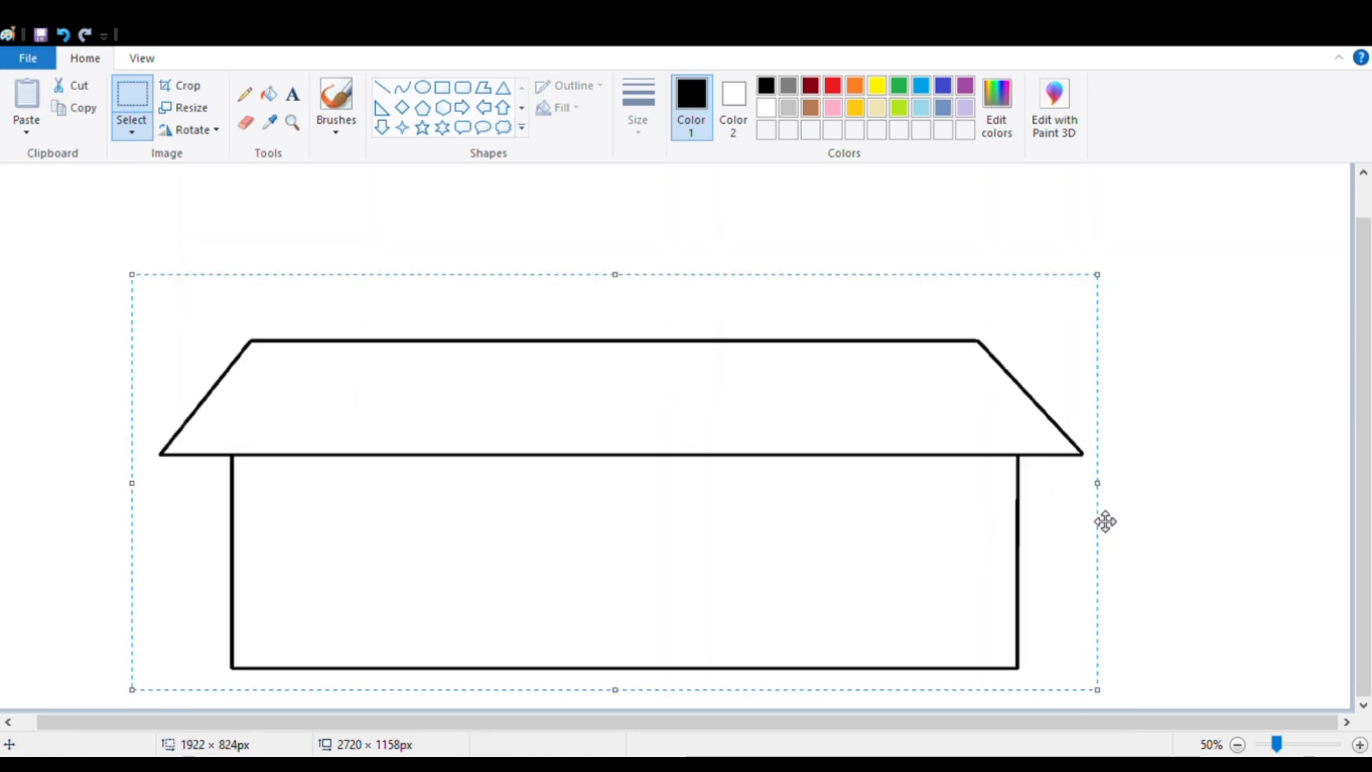
drag(809, 540, 872, 573)
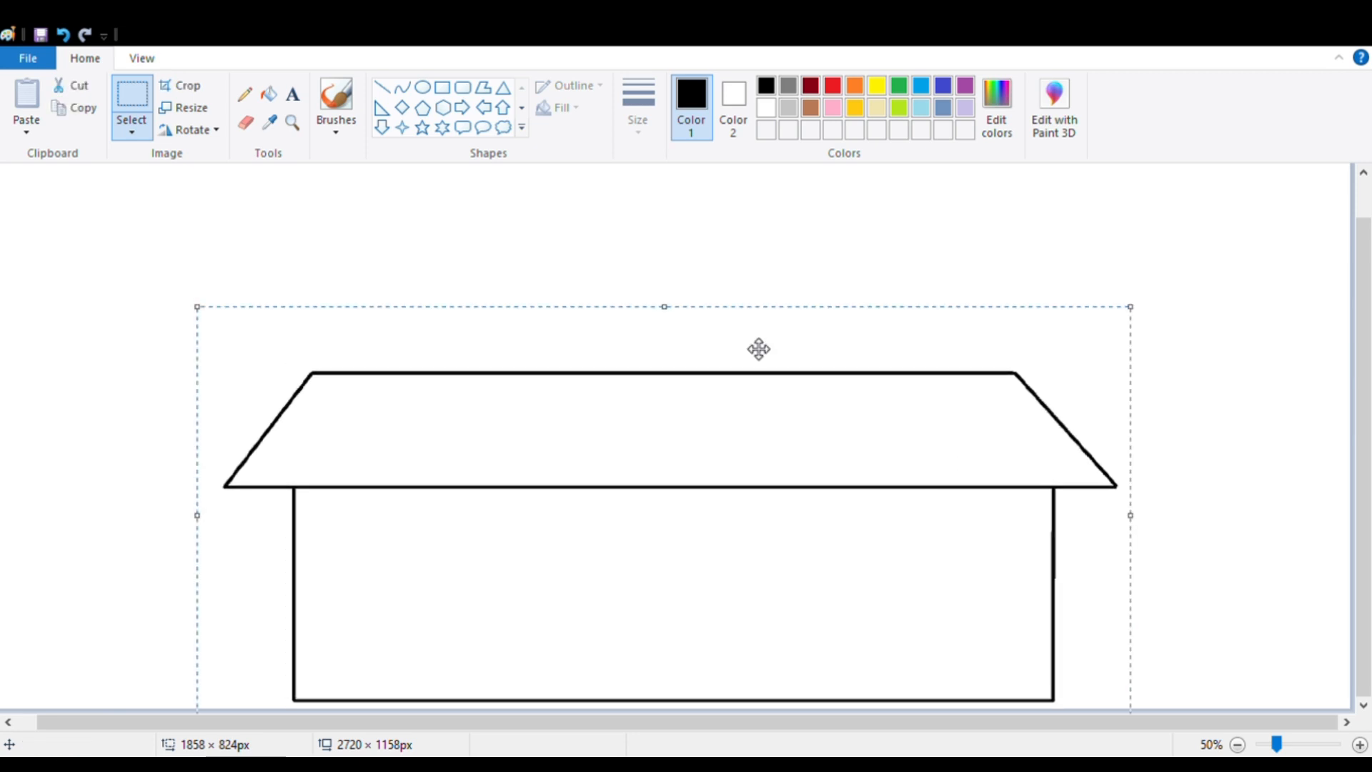
click(1177, 299)
Step: Draw two vertical upper-storey walls, one above the right end of the roof ridge and one near its middle
scroll(911, 268, up, 1)
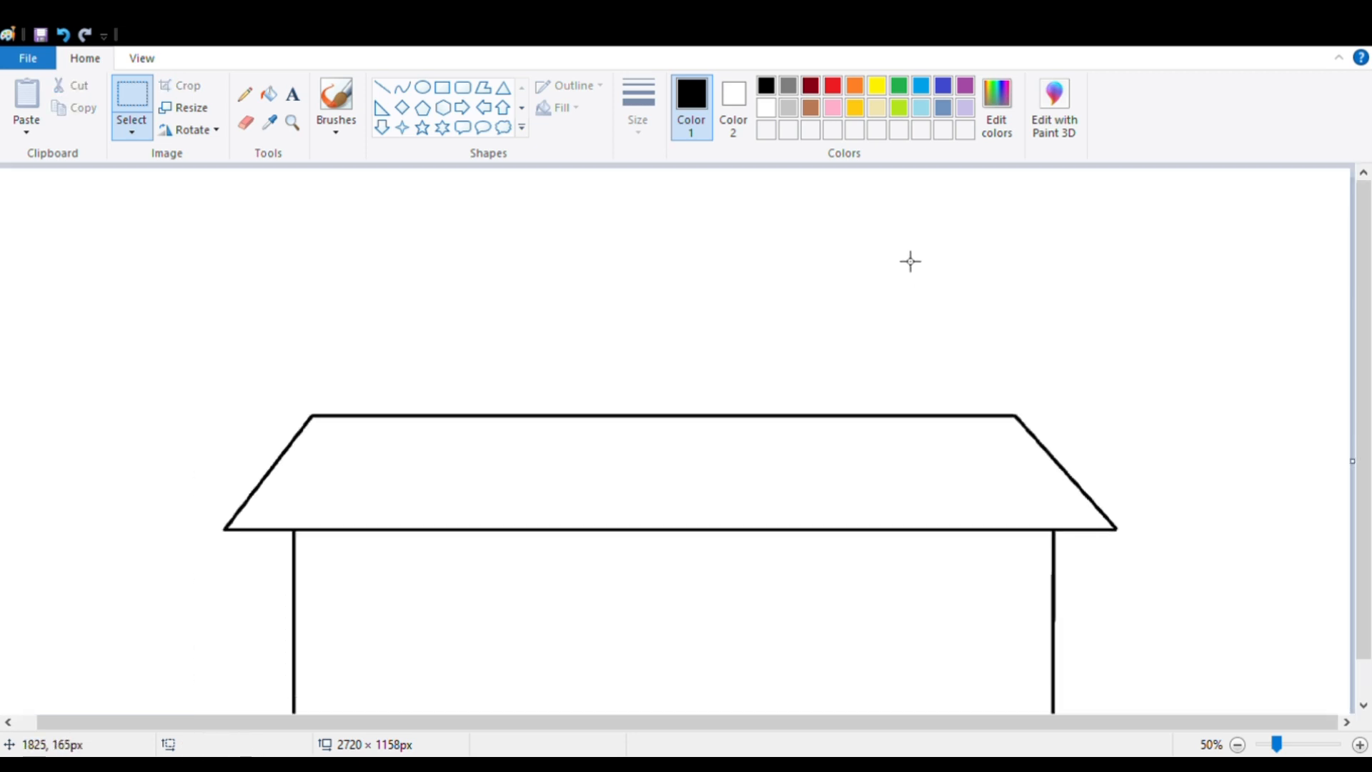
click(382, 89)
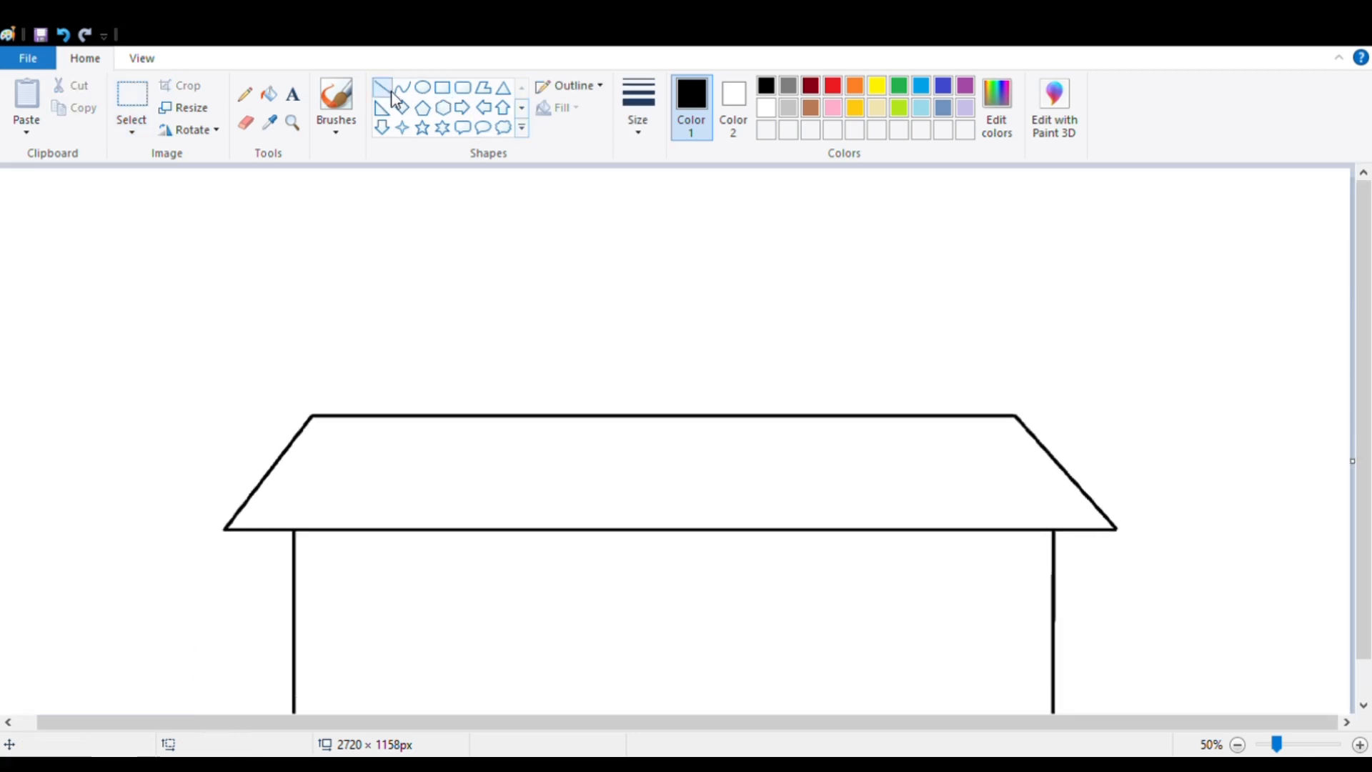
mouse_move(997, 179)
mouse_down()
mouse_move(999, 415)
mouse_move(1028, 374)
mouse_up()
click(1068, 348)
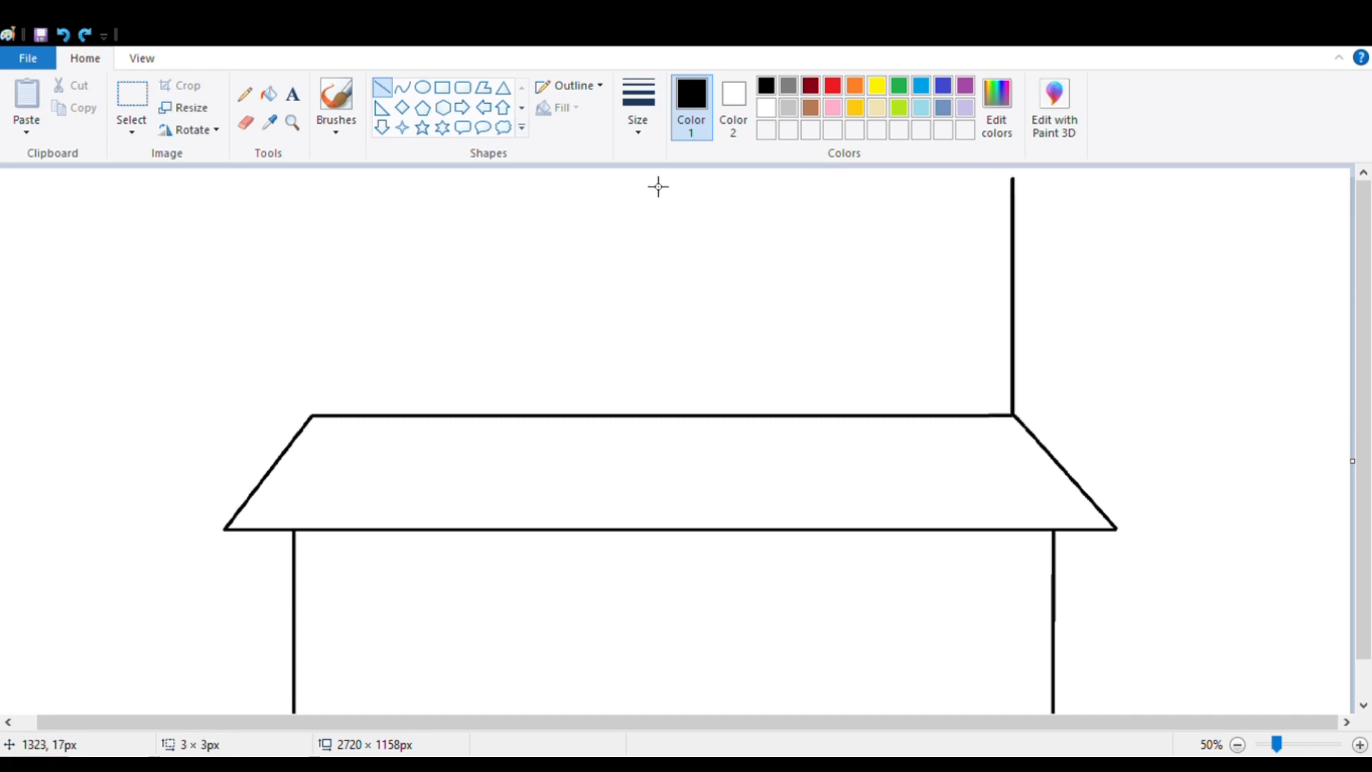
drag(648, 176, 652, 422)
click(812, 301)
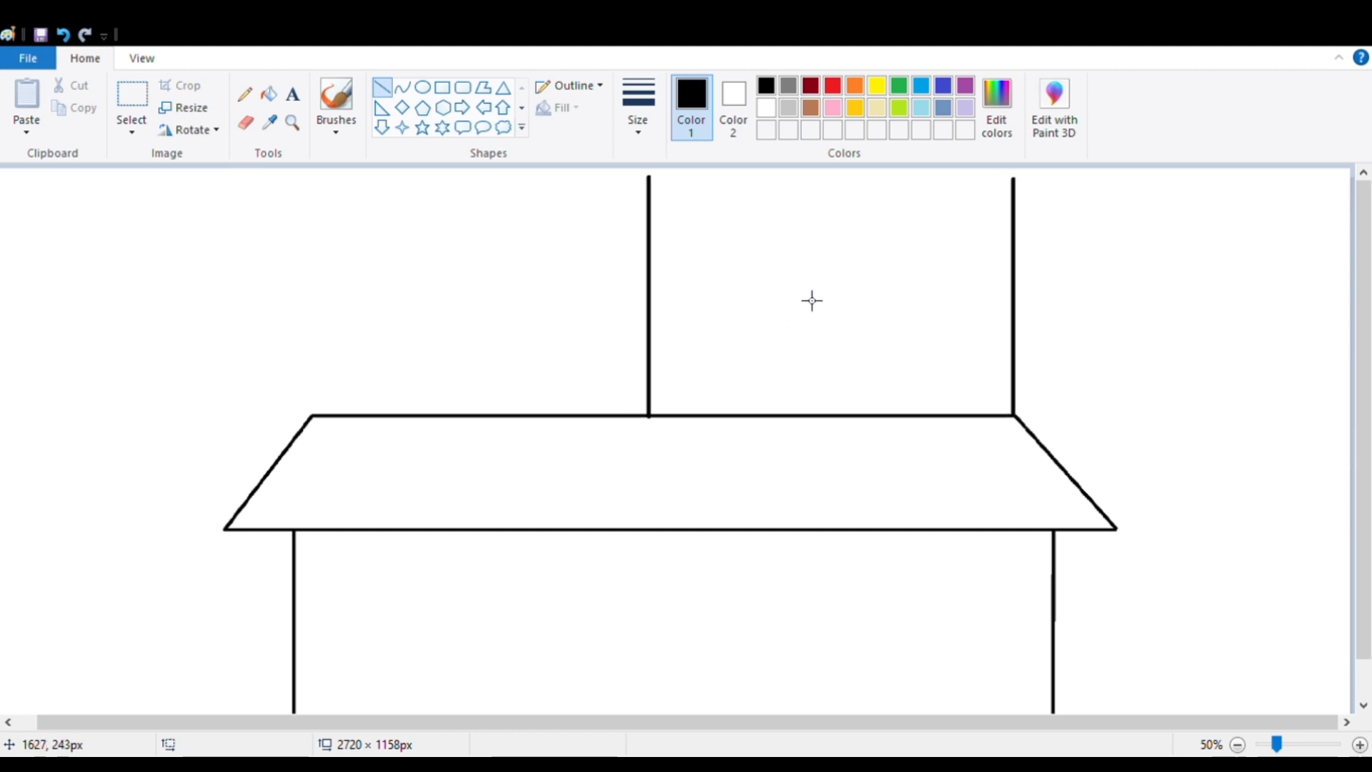
Step: Select the house with the lower part of its upper-storey walls and scale the selection down toward its lower-left corner
scroll(687, 241, down, 1)
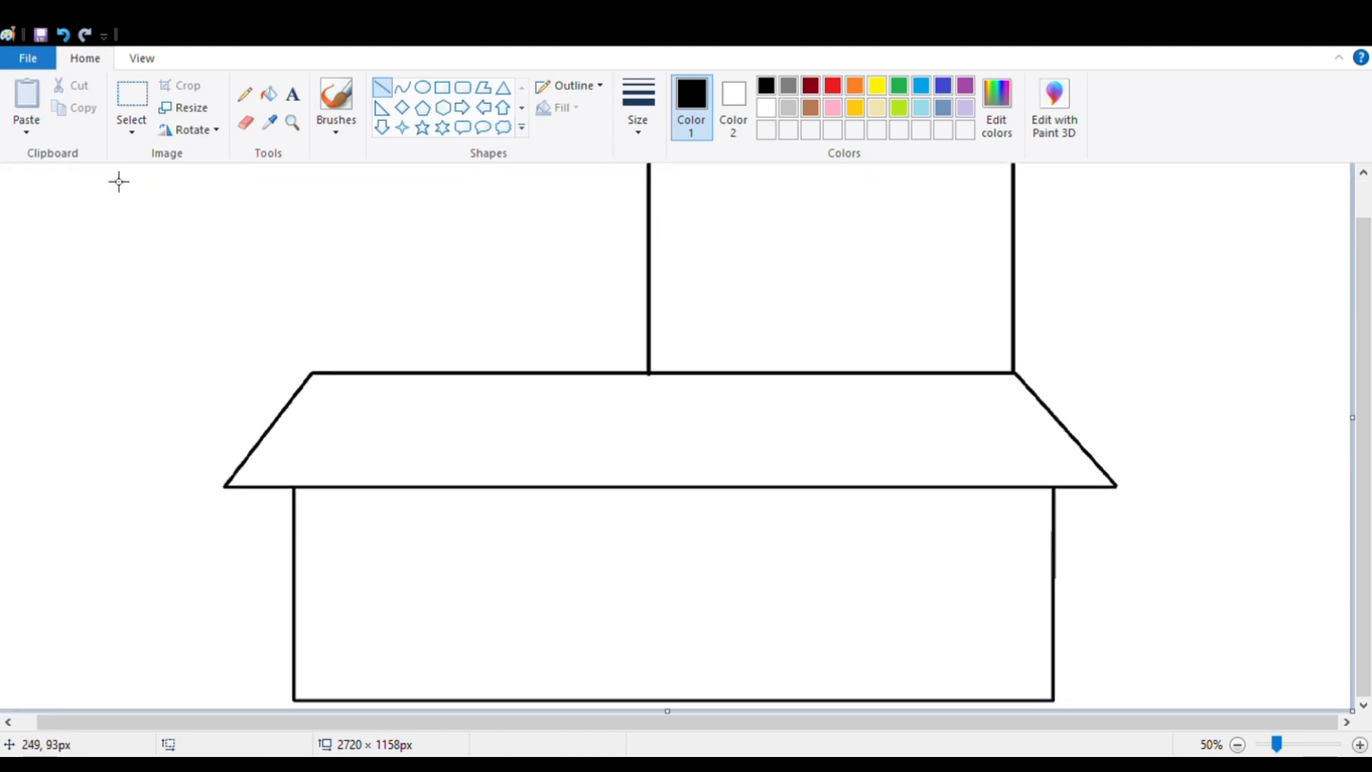
click(132, 100)
mouse_move(136, 165)
mouse_down()
mouse_move(1224, 658)
mouse_move(1198, 701)
mouse_up()
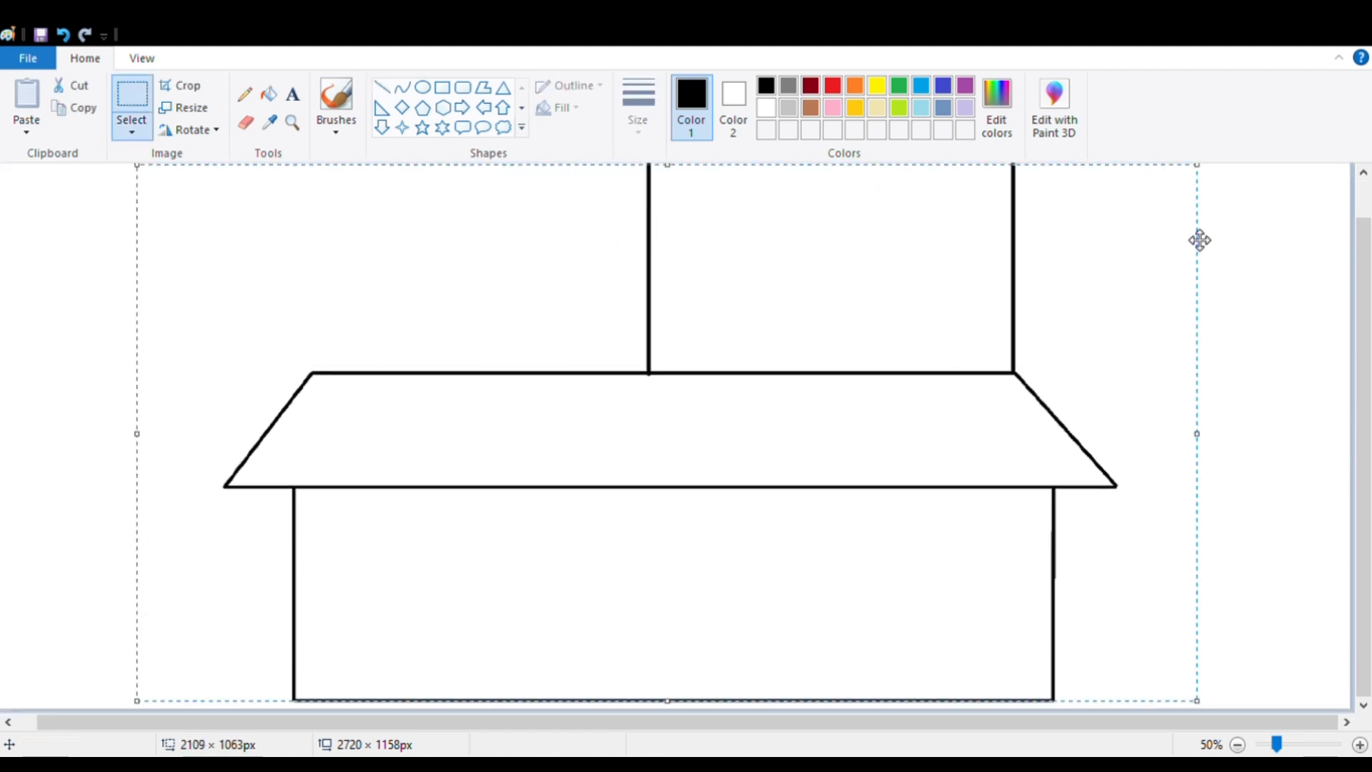
drag(1197, 165, 1146, 220)
click(1290, 248)
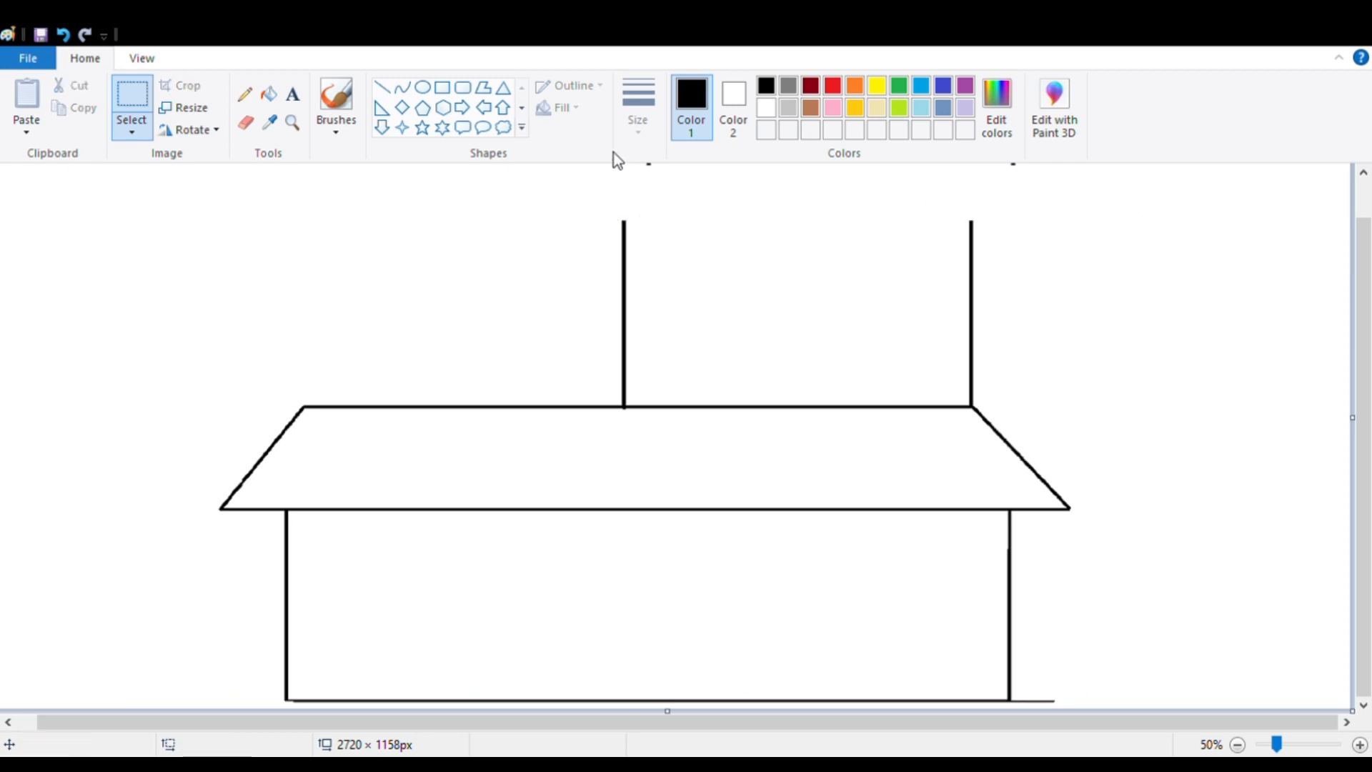
scroll(432, 107, down, 1)
scroll(415, 96, up, 1)
click(382, 87)
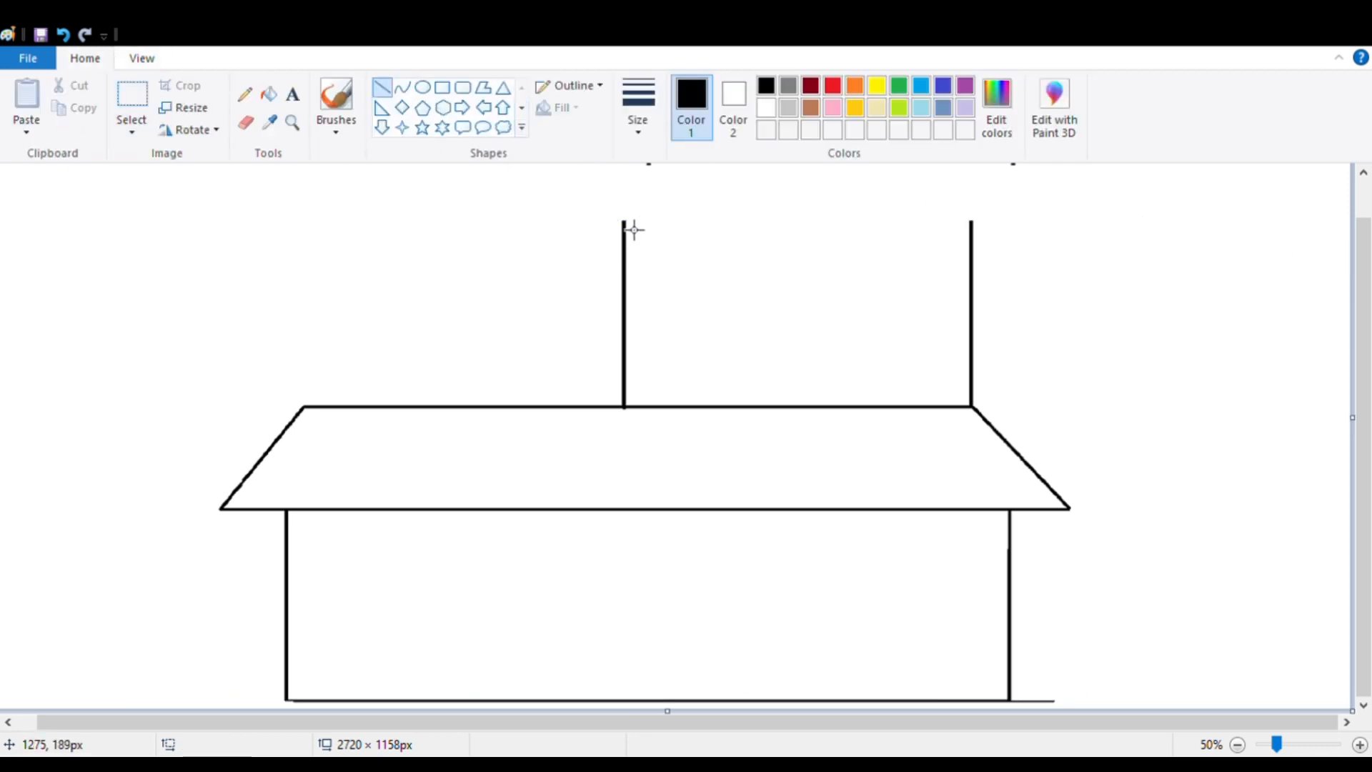
drag(631, 232, 804, 178)
scroll(867, 233, up, 1)
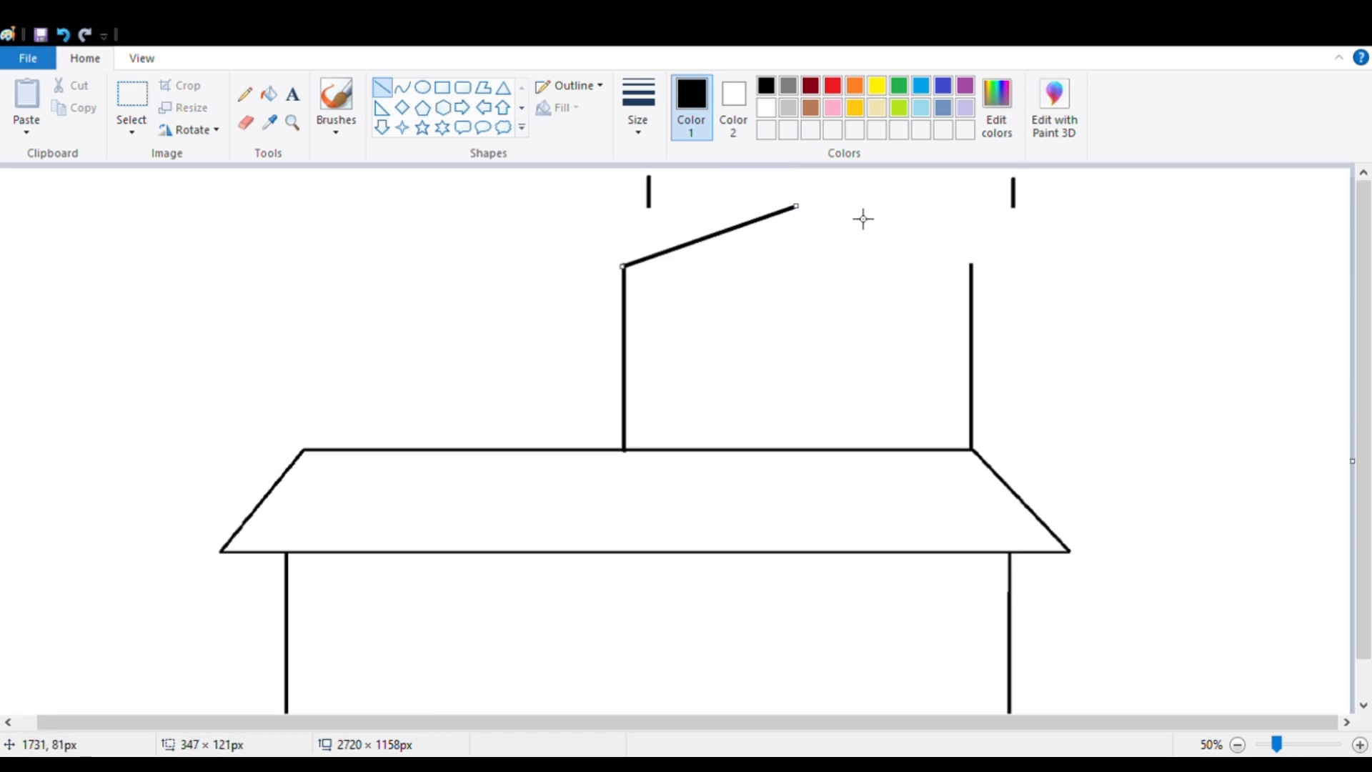
key(ctrl+z)
Step: Select and delete the two leftover line stubs above the upper-storey walls
click(132, 100)
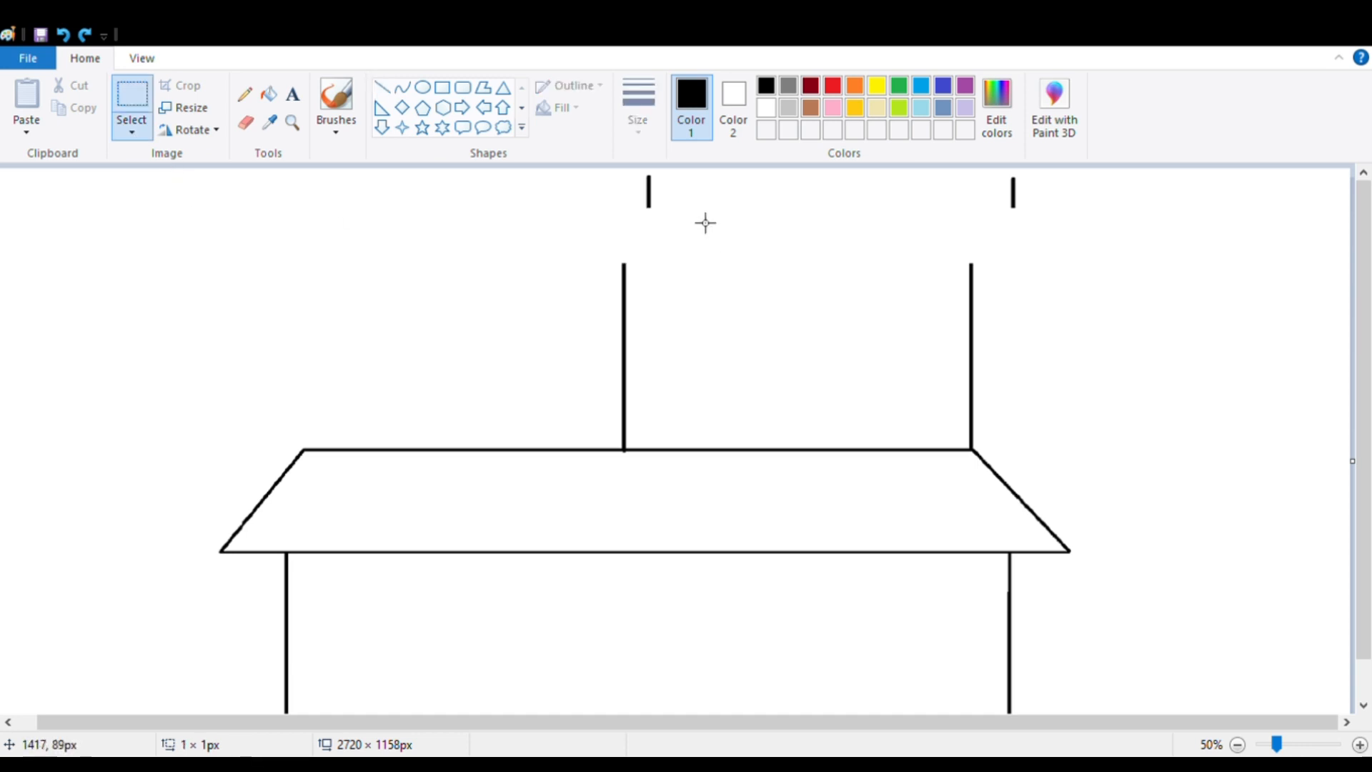
drag(634, 169, 1064, 239)
key(Delete)
Step: Draw two sloping gable lines meeting above the upper-storey walls and erase the excess line at the left corner
click(383, 86)
drag(617, 280, 972, 266)
click(936, 248)
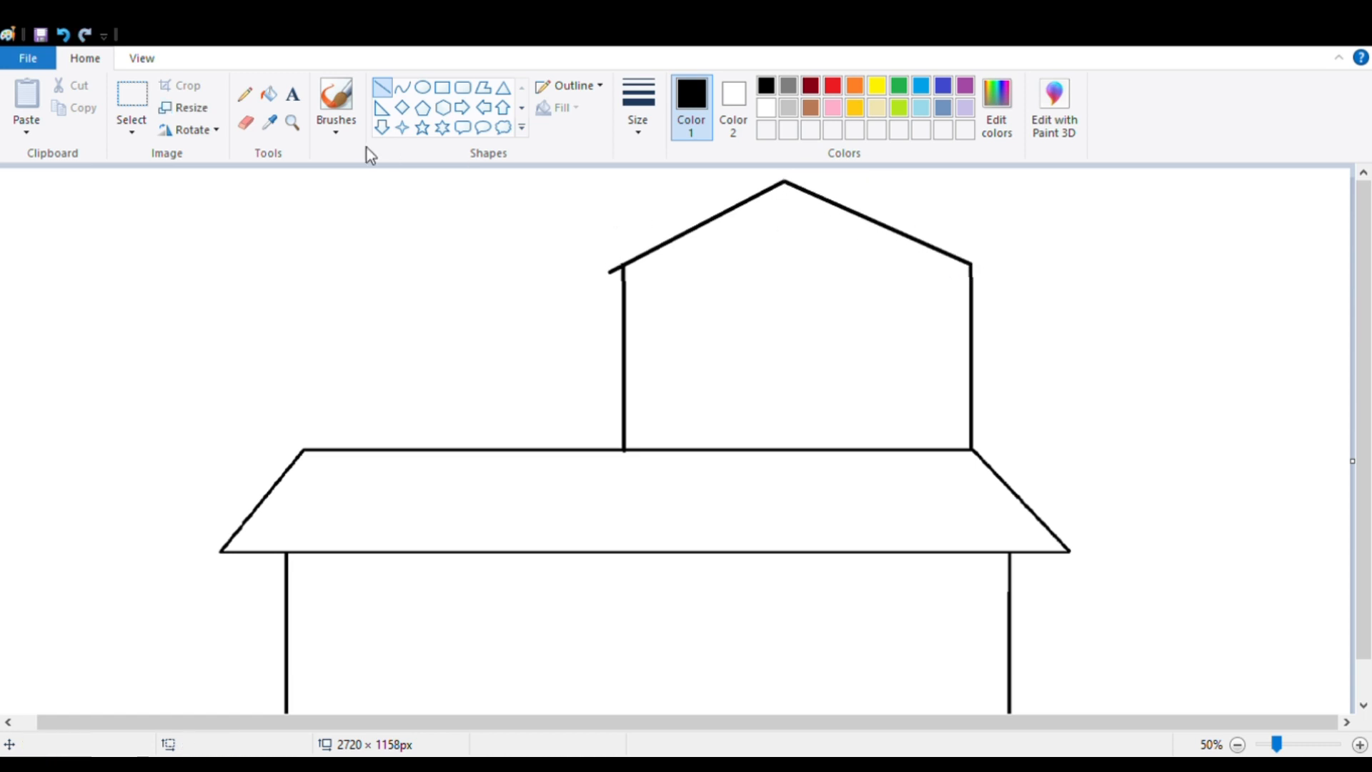
click(246, 123)
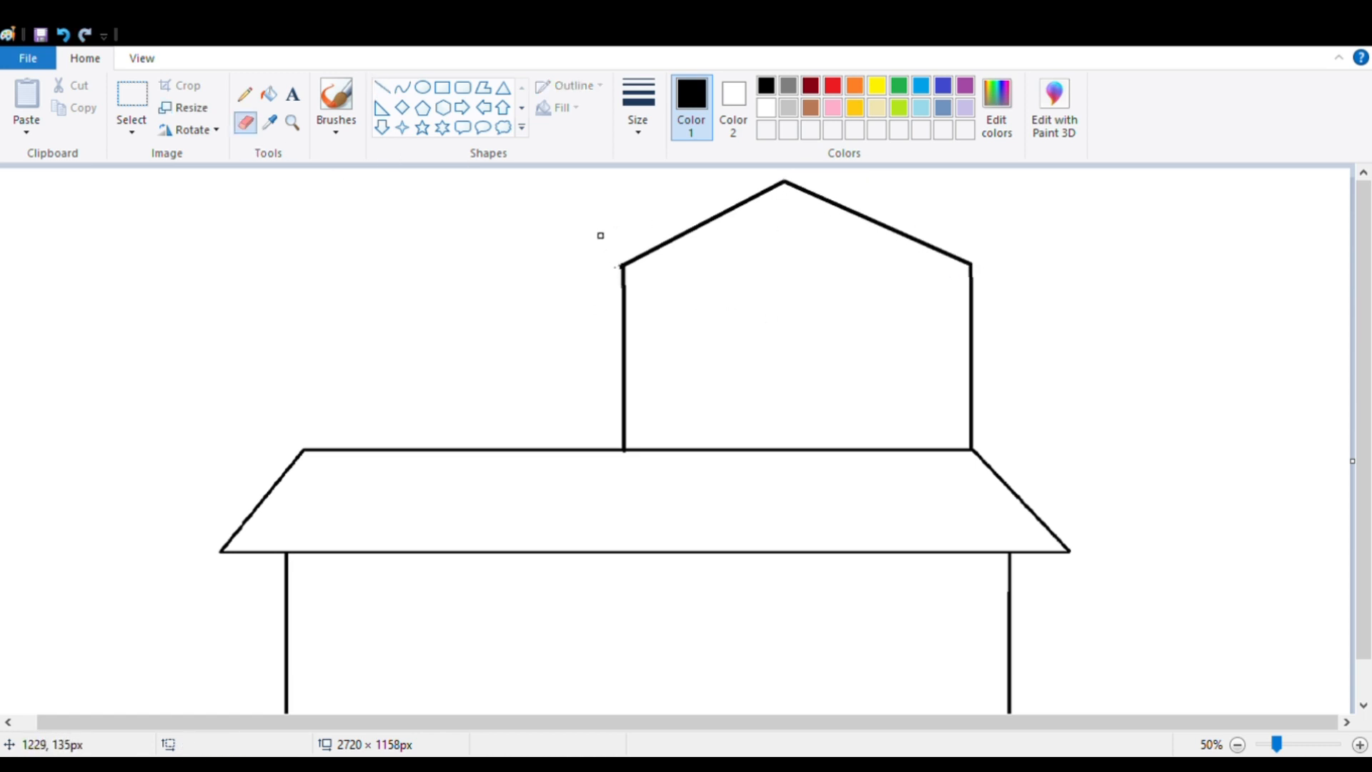
Step: Draw a second pair of sloping lines just above the gable and close both ends with short lines to form a roof edge
click(382, 86)
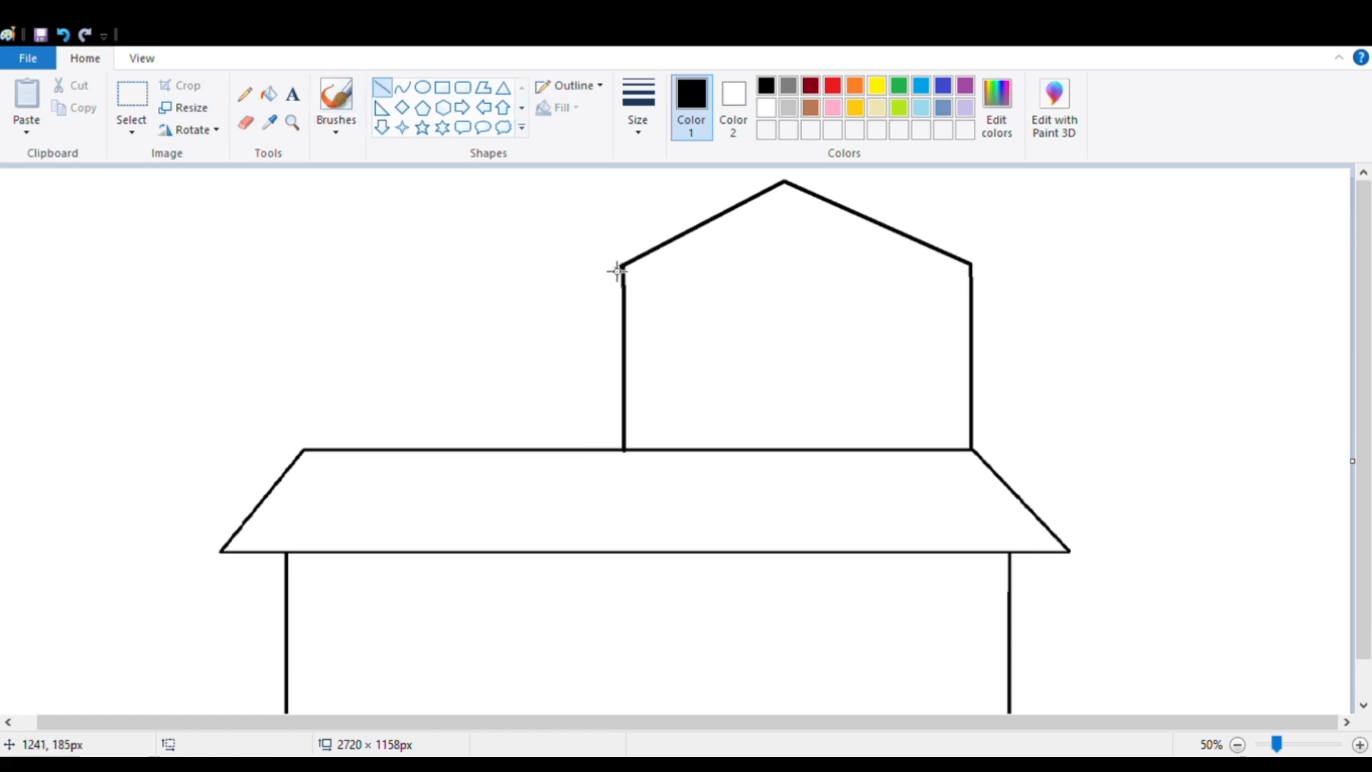
mouse_move(605, 262)
mouse_down()
mouse_move(790, 170)
mouse_move(981, 260)
mouse_up()
click(1026, 242)
click(1024, 253)
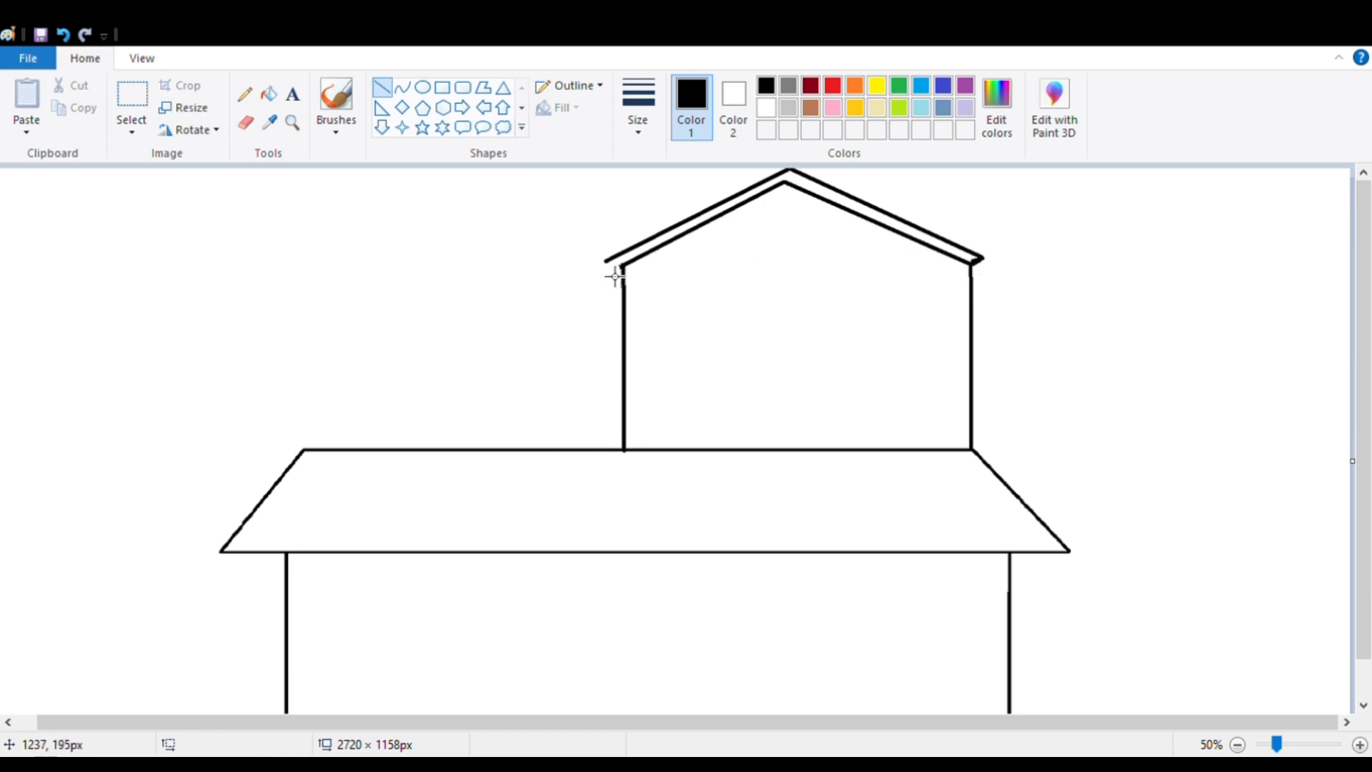
drag(624, 269, 606, 261)
click(564, 258)
Step: Erase the leftover part of the base line that extends beyond the right wall
scroll(744, 240, down, 1)
click(245, 122)
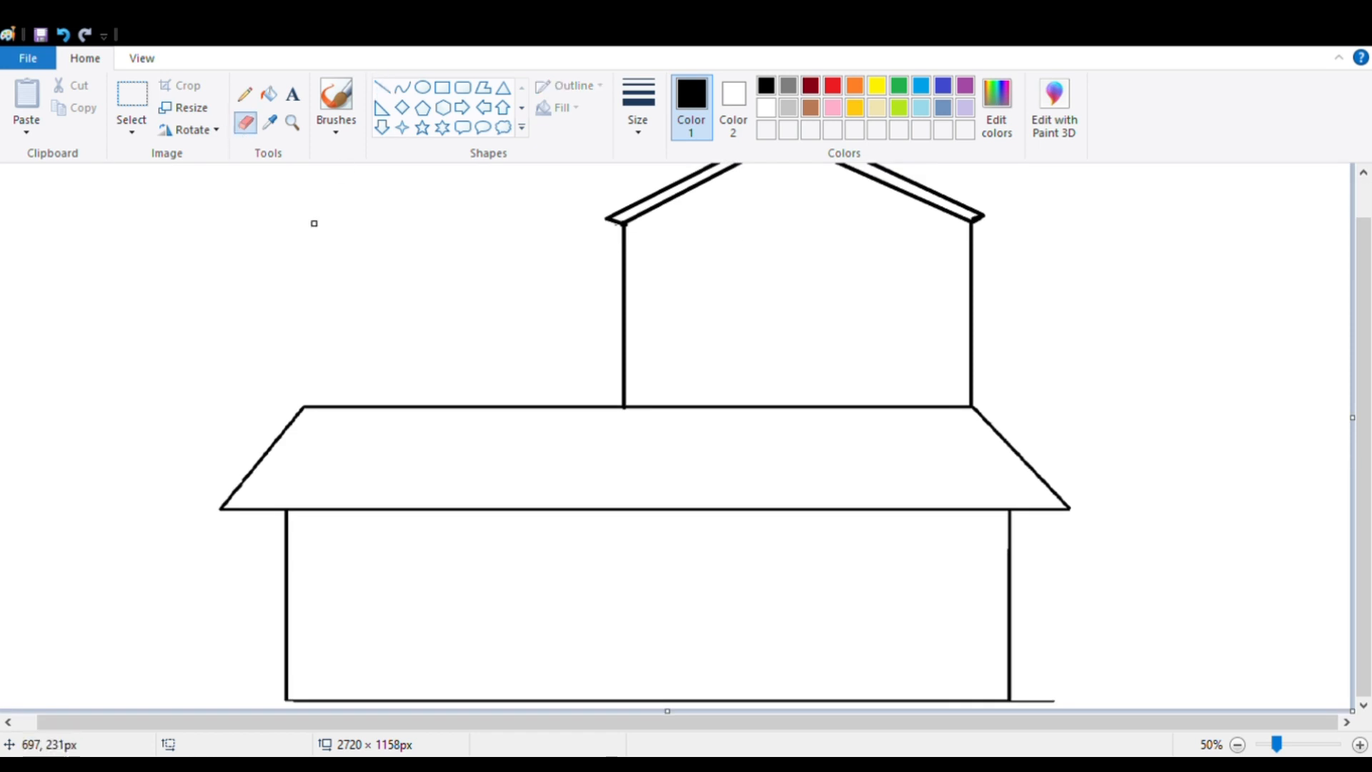
drag(1055, 702, 1022, 706)
scroll(563, 178, up, 1)
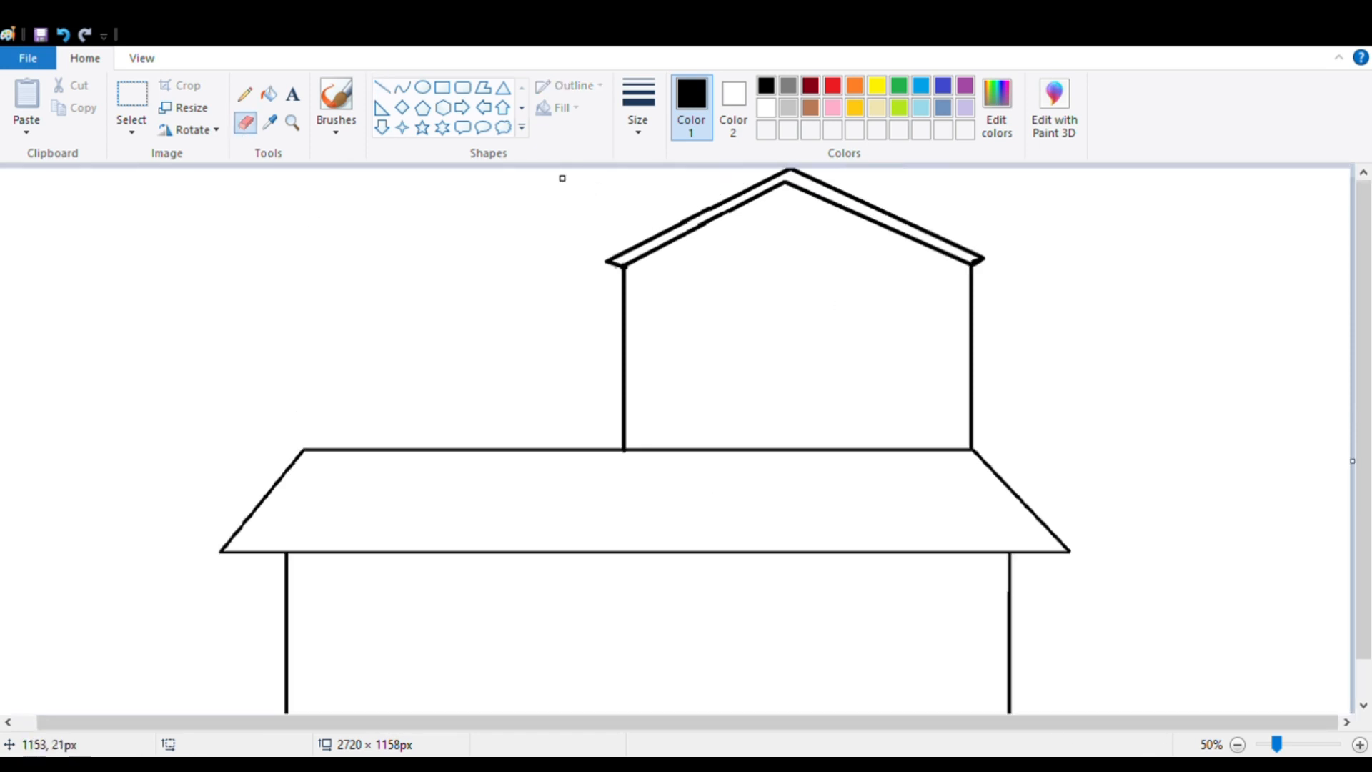
Step: Draw a rectangular door frame about 365 × 313 px on the lower storey's base line and shrink it slightly from the top and right edge
click(131, 100)
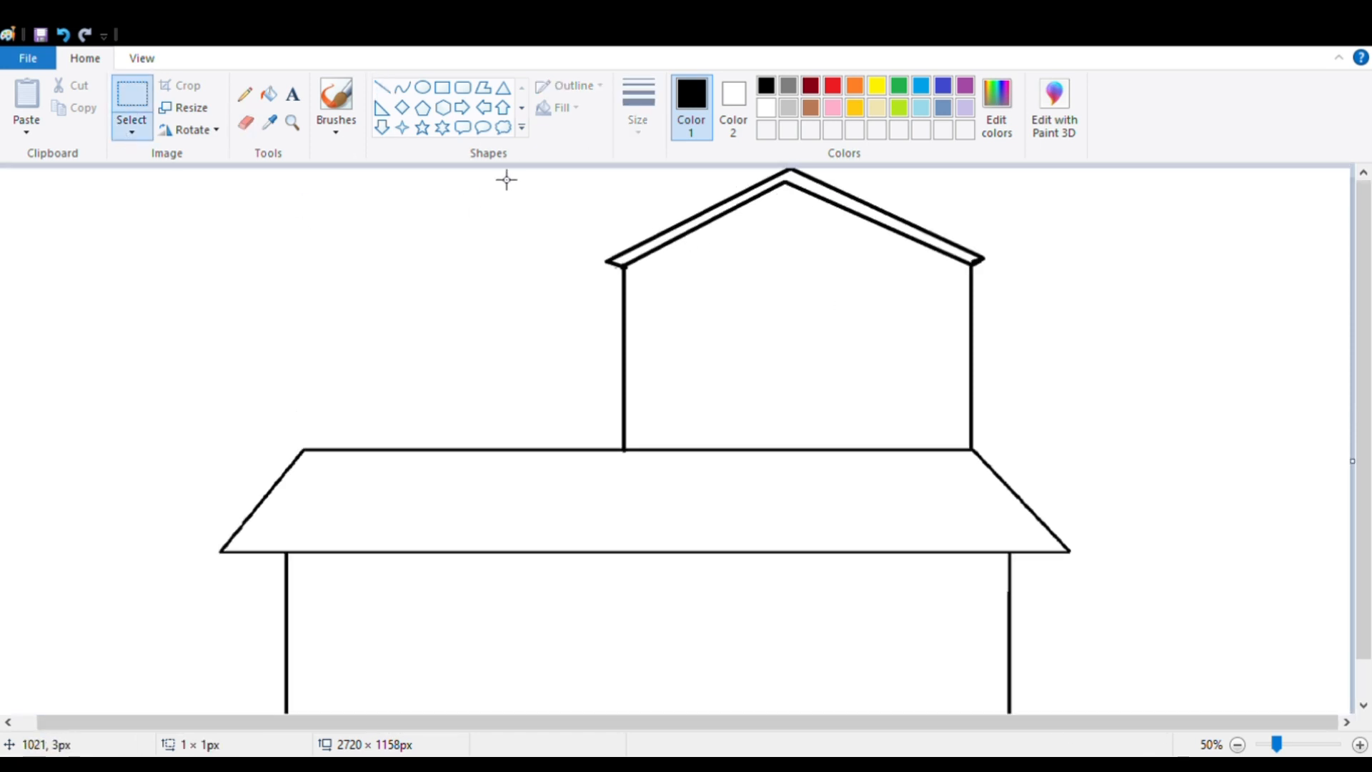
scroll(587, 215, down, 1)
click(1334, 60)
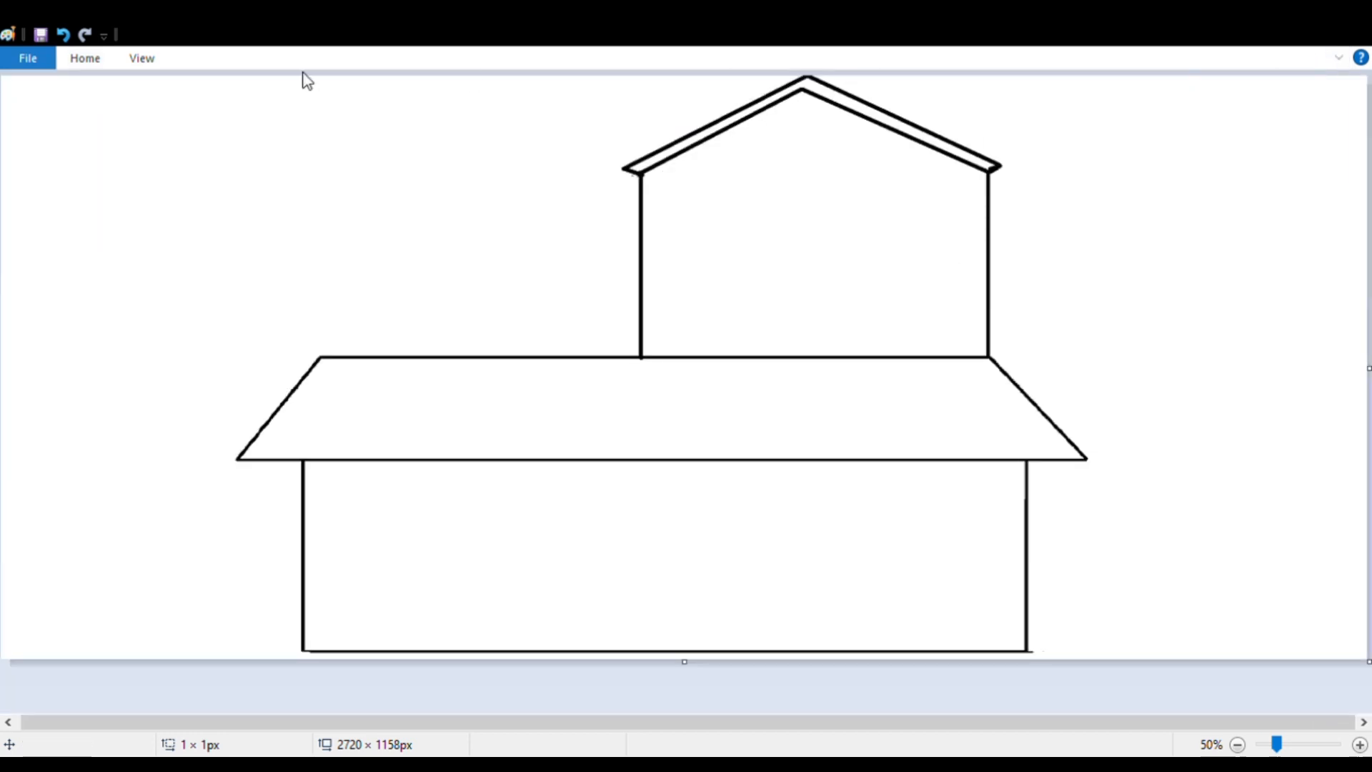
click(93, 62)
scroll(958, 394, up, 1)
scroll(965, 416, down, 1)
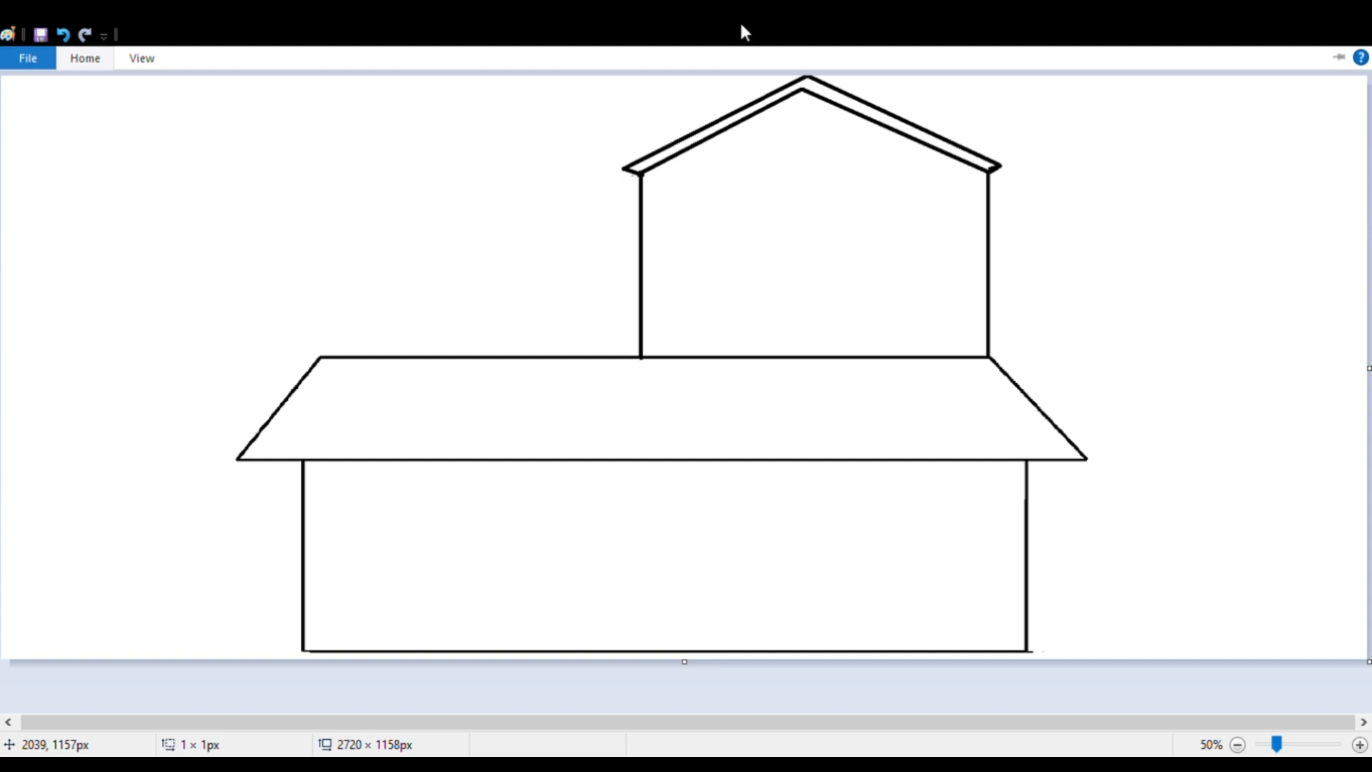
click(441, 91)
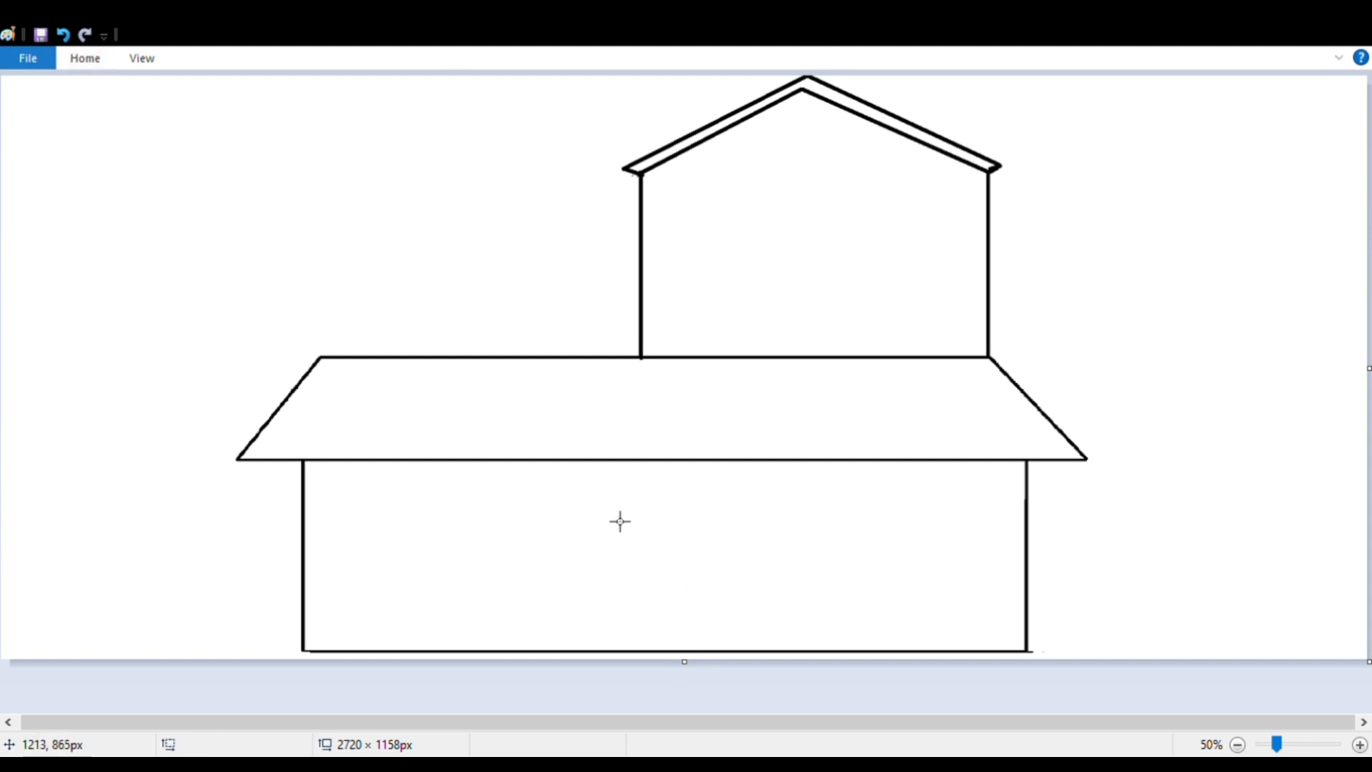
mouse_move(609, 493)
mouse_down()
mouse_move(800, 662)
mouse_move(781, 652)
mouse_up()
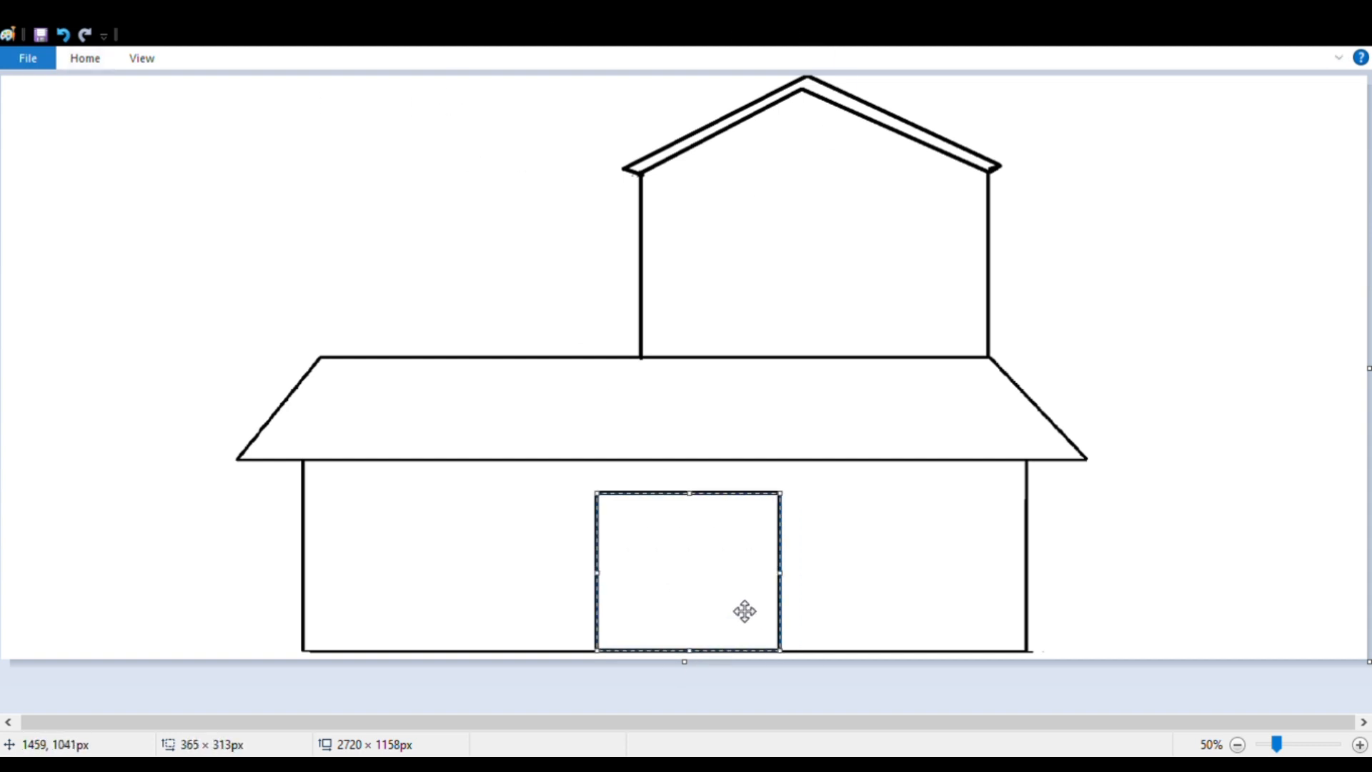
drag(689, 494, 689, 503)
drag(781, 572, 769, 580)
click(827, 565)
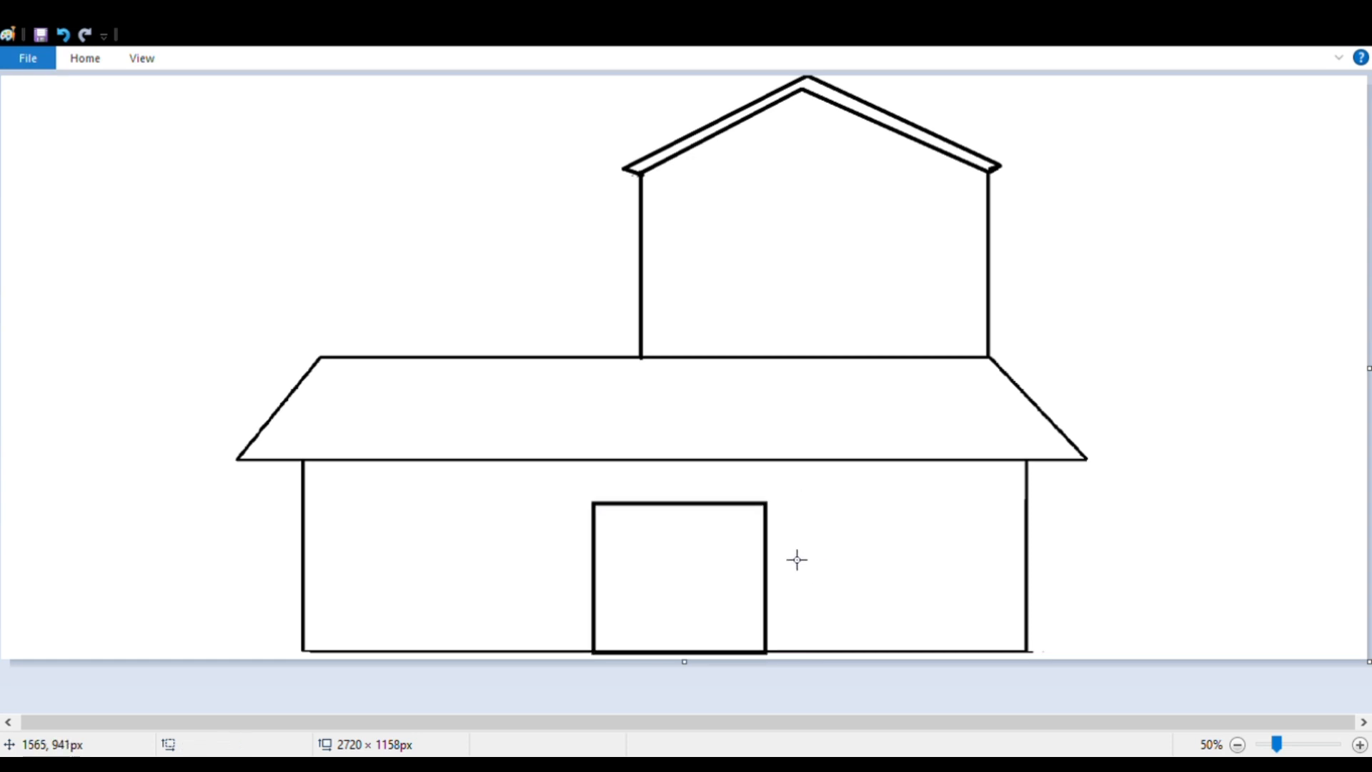
mouse_move(614, 514)
mouse_down()
mouse_move(723, 637)
mouse_move(760, 656)
mouse_move(747, 652)
mouse_up()
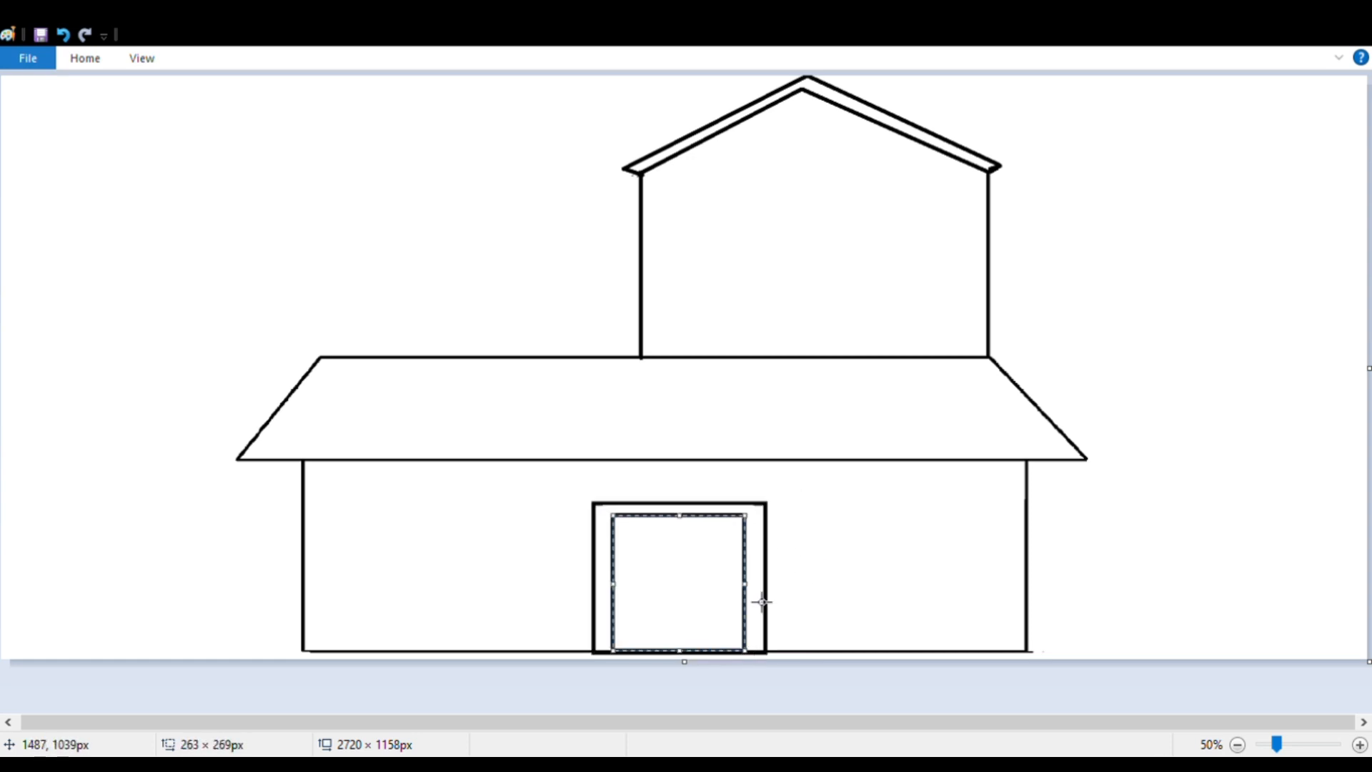
click(1339, 57)
mouse_move(680, 701)
mouse_down()
mouse_move(686, 717)
mouse_move(692, 707)
mouse_up()
drag(749, 636, 767, 646)
drag(622, 639, 616, 646)
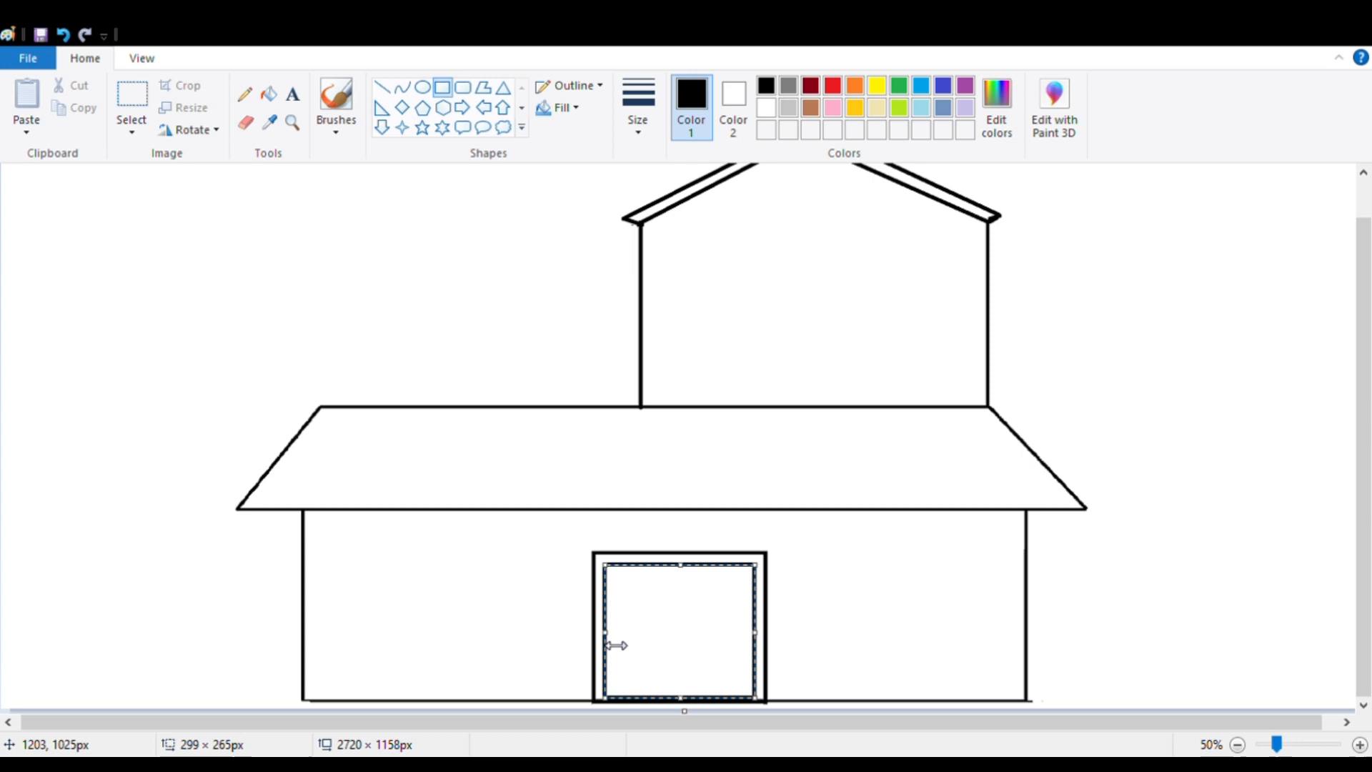
click(878, 544)
drag(684, 565, 687, 704)
click(894, 594)
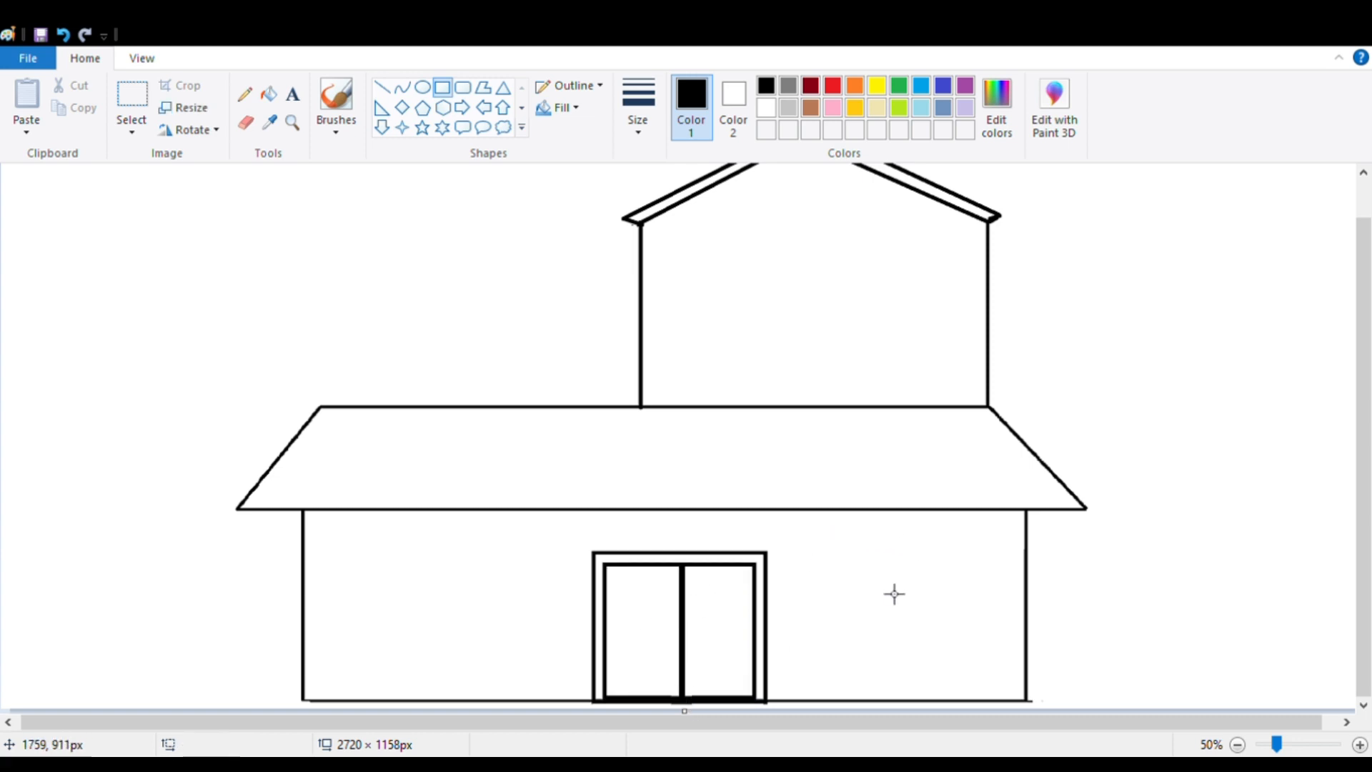
key(ctrl+z)
key(ctrl+z)
Step: Draw an inner door rectangle about 303 × 277 px inside the frame and split it with a central bar about 9 × 265 px
drag(606, 560, 764, 710)
drag(616, 630, 611, 630)
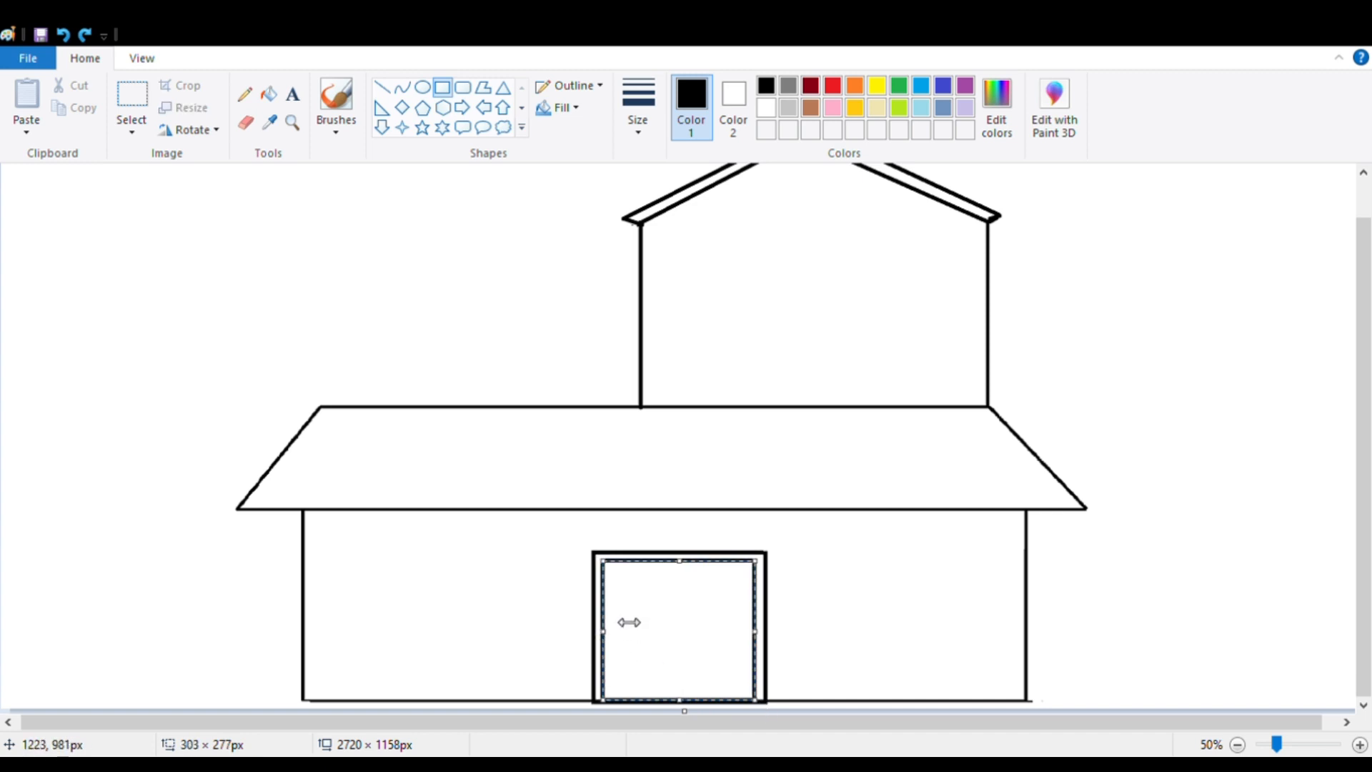
mouse_move(682, 572)
mouse_down()
mouse_move(694, 710)
mouse_move(690, 637)
mouse_move(678, 701)
mouse_up()
click(855, 656)
key(ctrl+z)
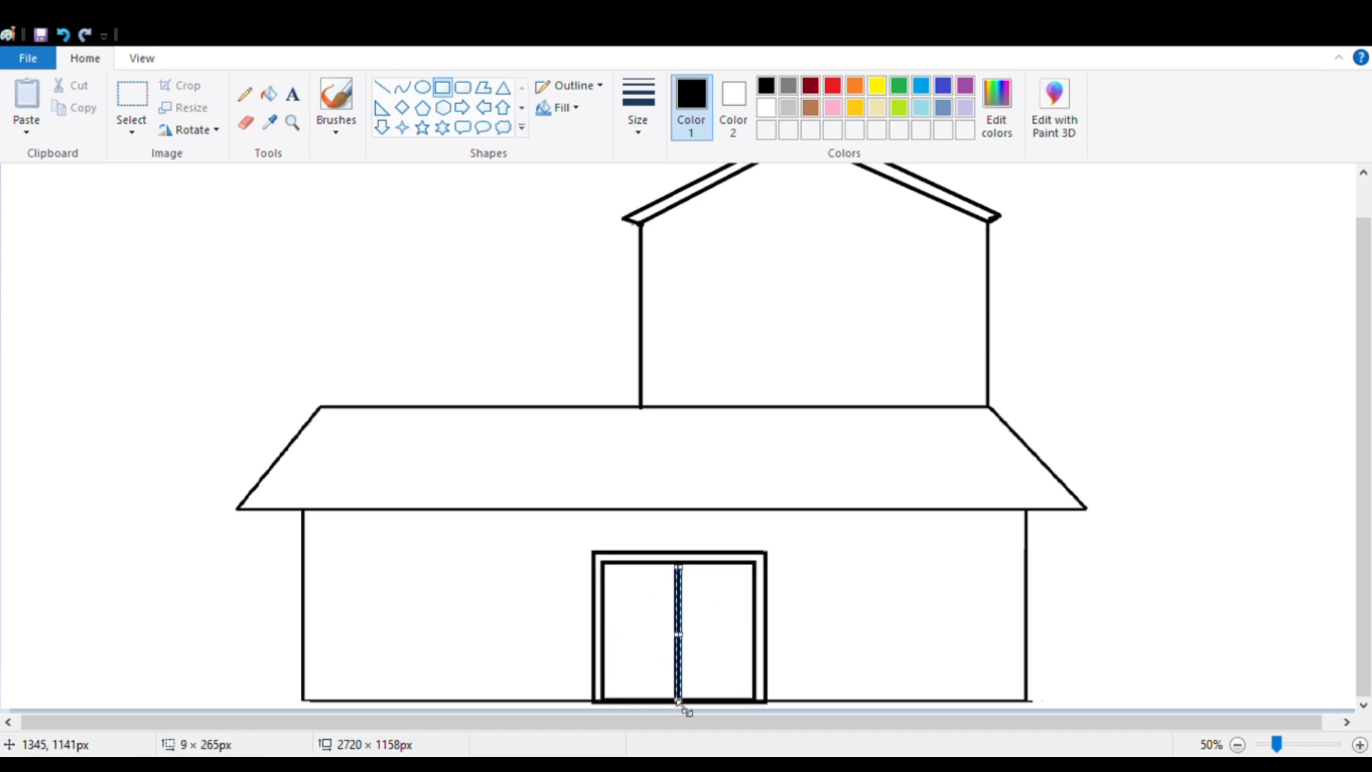
click(847, 566)
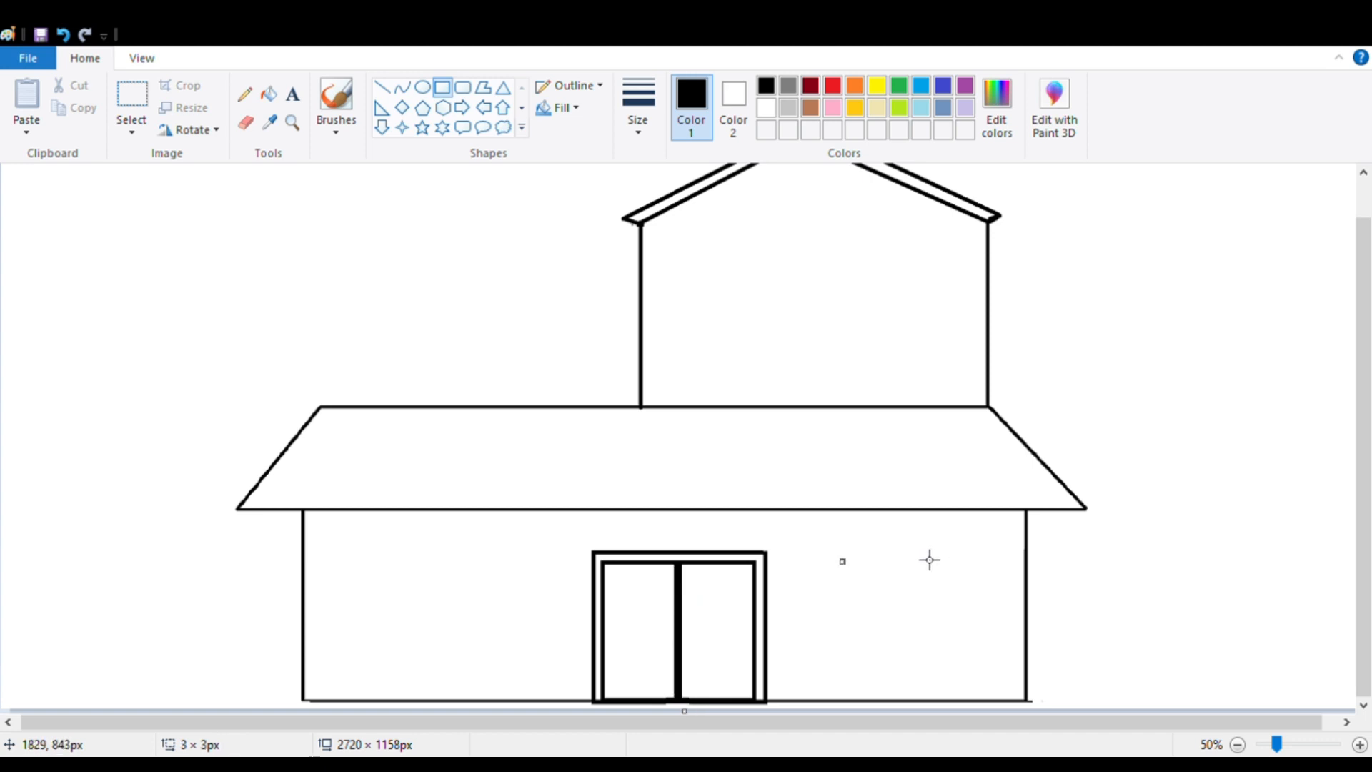
key(ctrl+z)
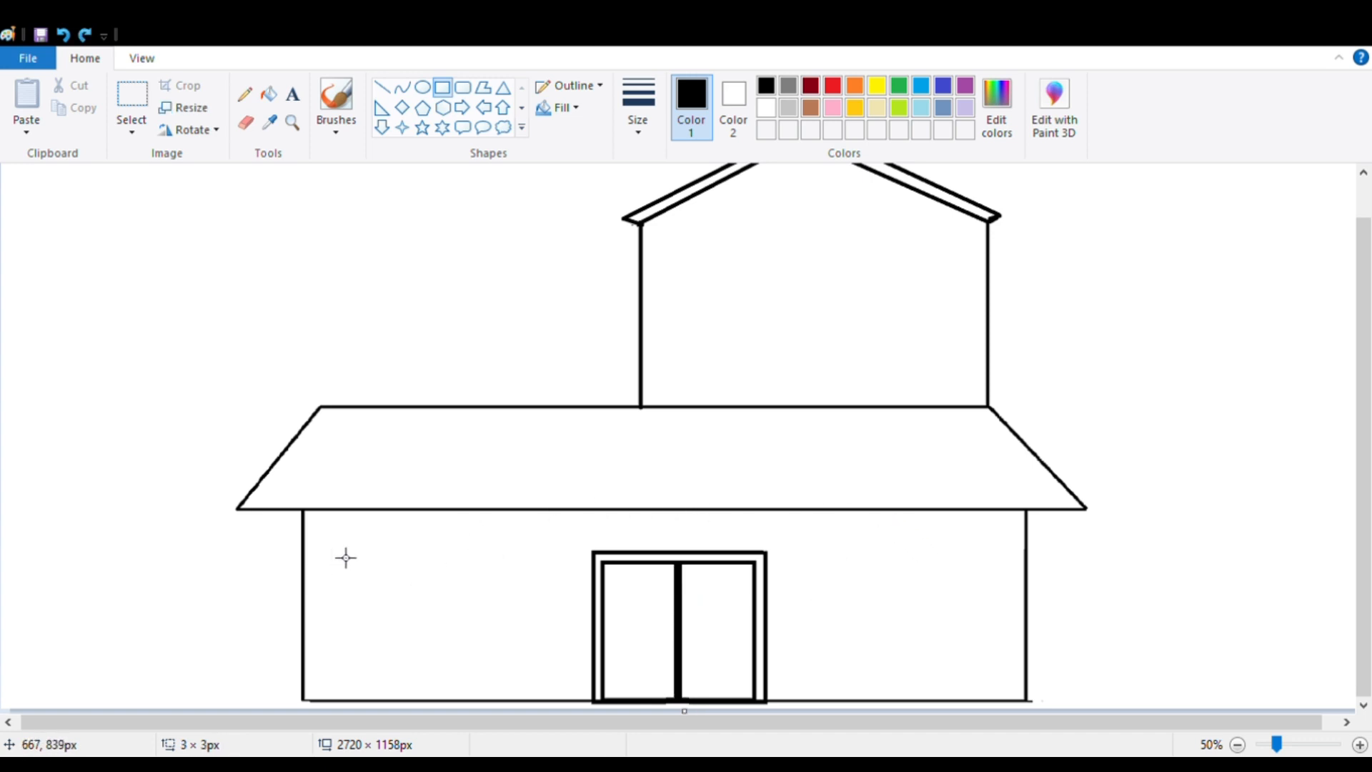
Step: Draw a rectangular window on the lower wall left of the door, with a surrounding frame and a narrow vertical divider in its middle
mouse_move(337, 533)
mouse_down()
mouse_move(389, 610)
mouse_move(435, 612)
mouse_move(425, 623)
mouse_move(429, 603)
mouse_move(411, 646)
mouse_up()
drag(455, 593, 444, 594)
click(443, 482)
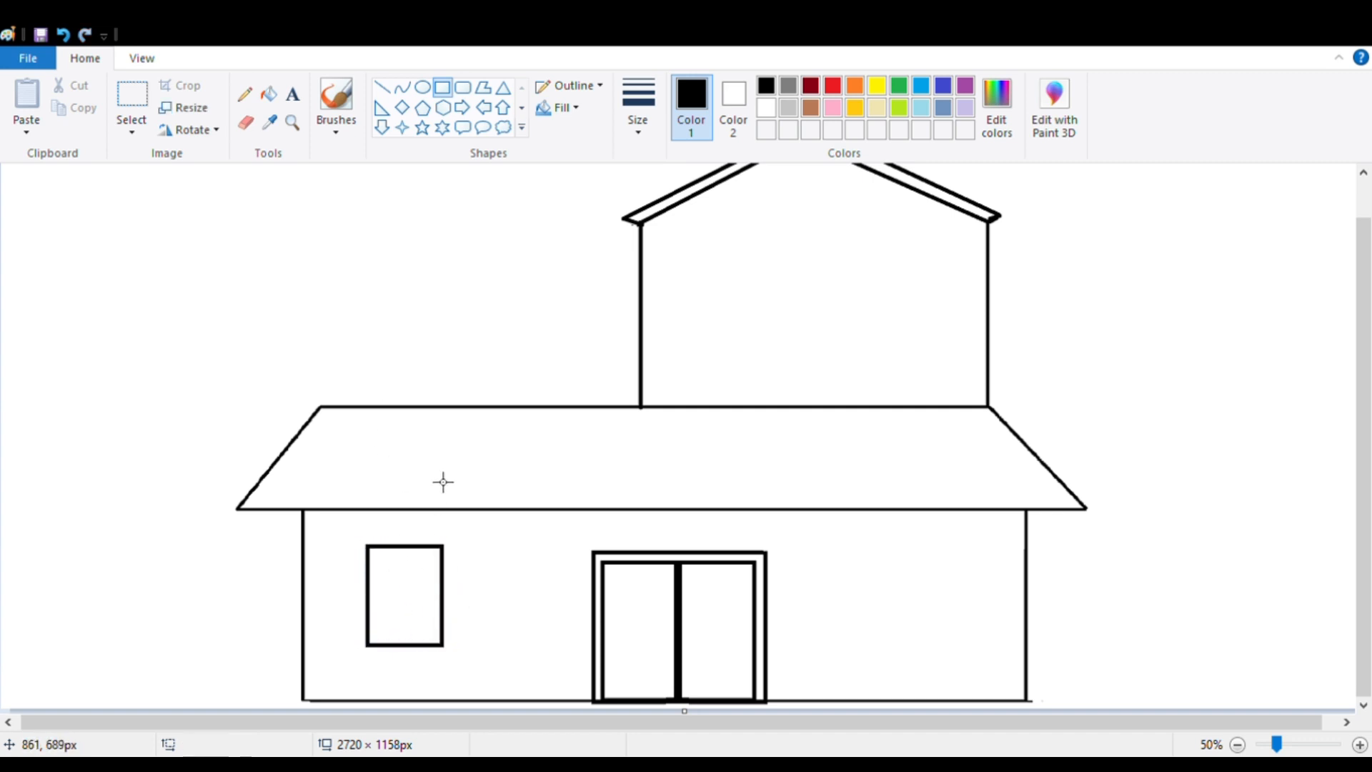
mouse_move(359, 540)
mouse_down()
mouse_move(383, 610)
mouse_move(460, 662)
mouse_move(449, 656)
mouse_up()
drag(406, 541, 409, 644)
click(501, 537)
click(502, 572)
key(ctrl+z)
click(518, 582)
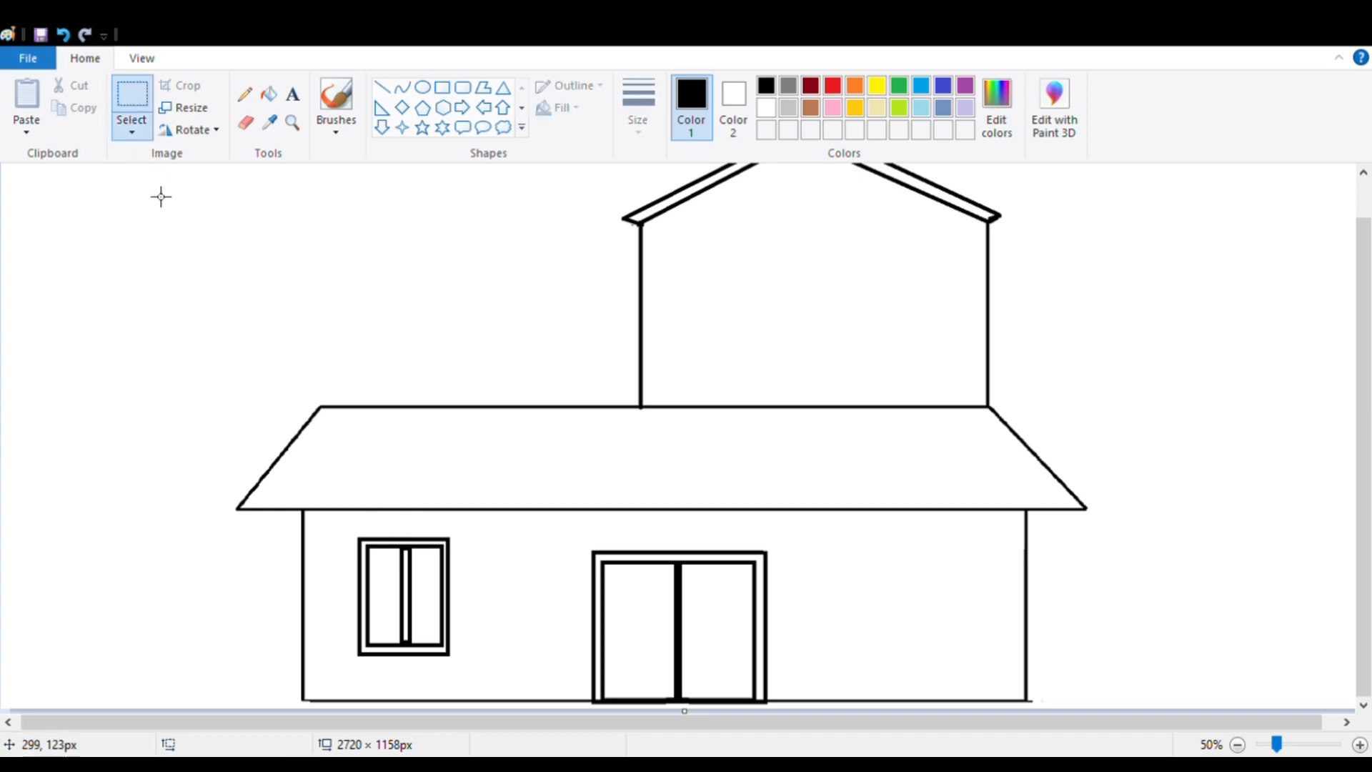
Step: Copy the finished window and place the copy on the lower wall to the right of the door
drag(341, 522, 468, 674)
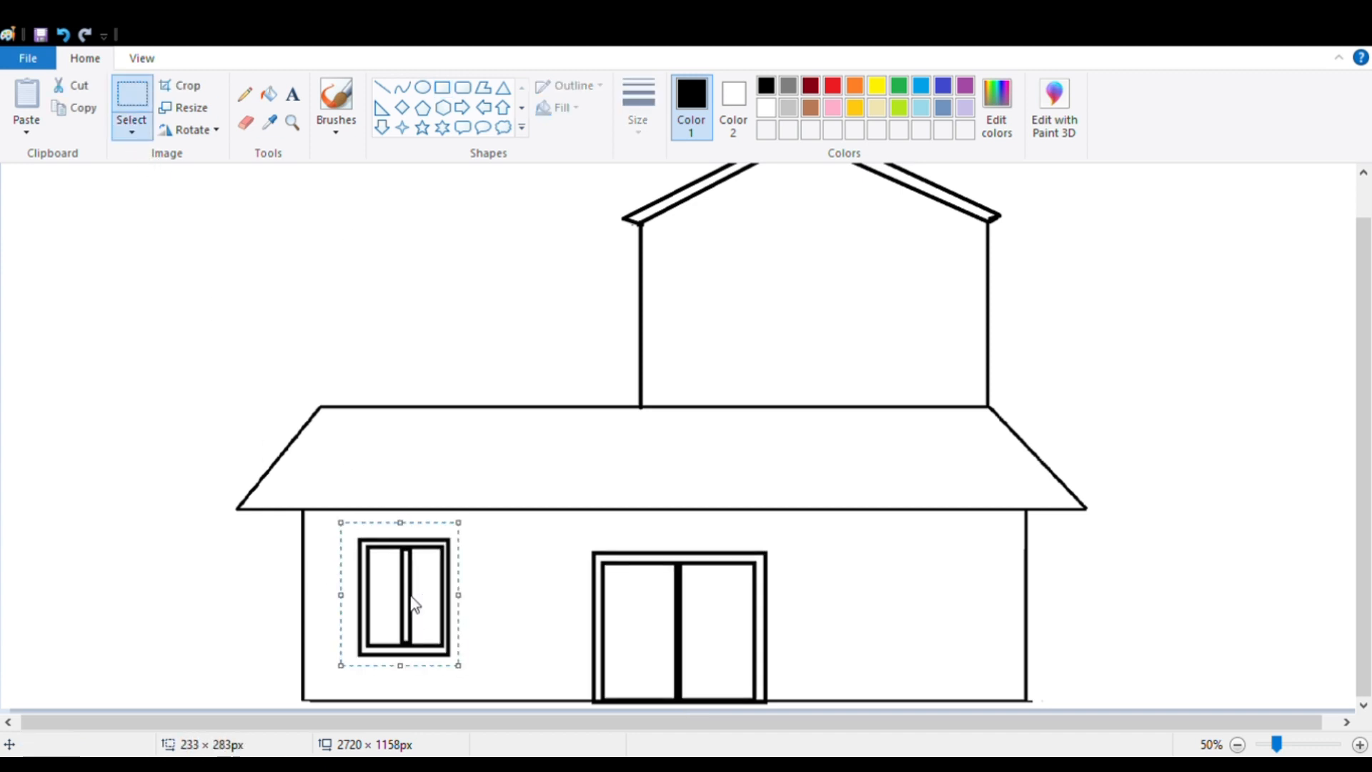
key(ctrl+c)
click(456, 395)
key(ctrl+v)
drag(67, 270, 931, 627)
click(555, 291)
Step: Paste another copy of the window and place it in the middle of the upper-storey wall
key(ctrl+v)
drag(79, 244, 828, 291)
click(320, 220)
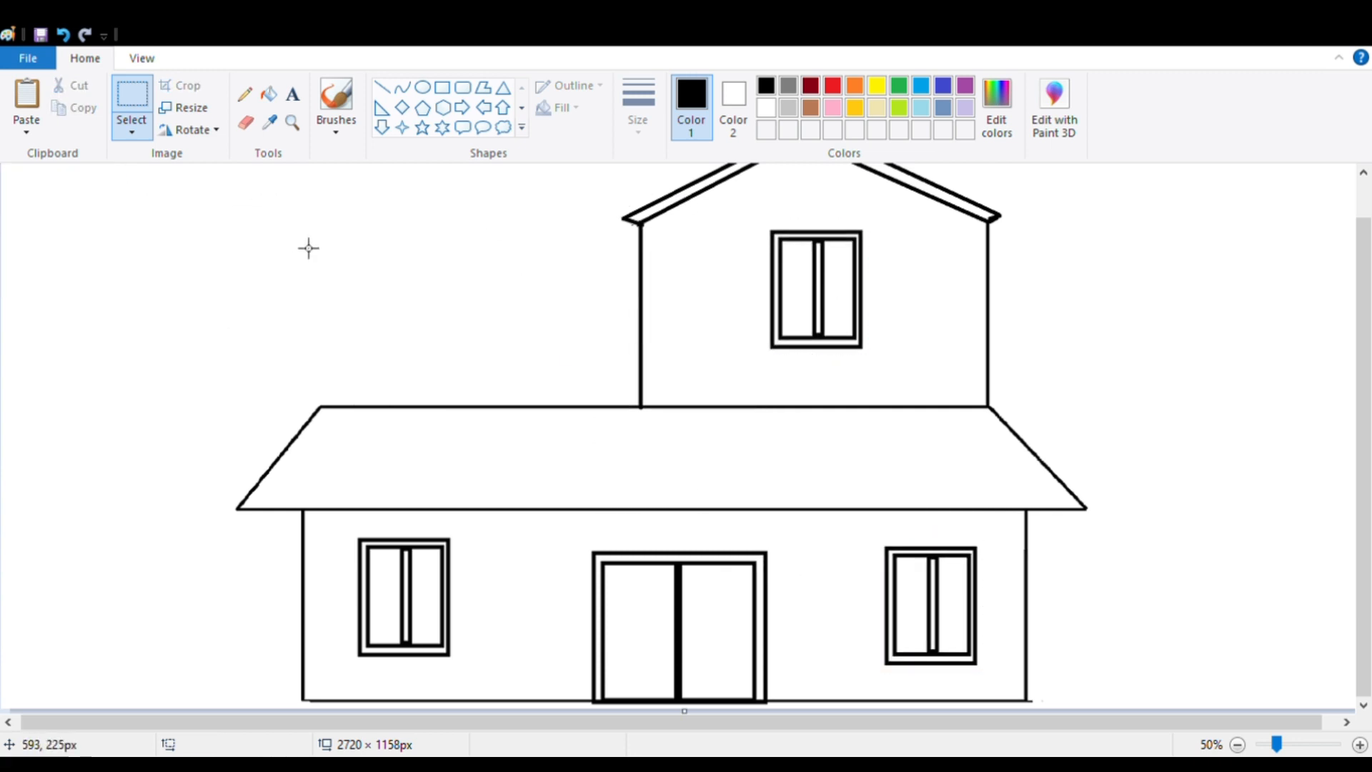
Step: Draw two small upright ovals as door handles, one on each side of the central door bar
click(423, 88)
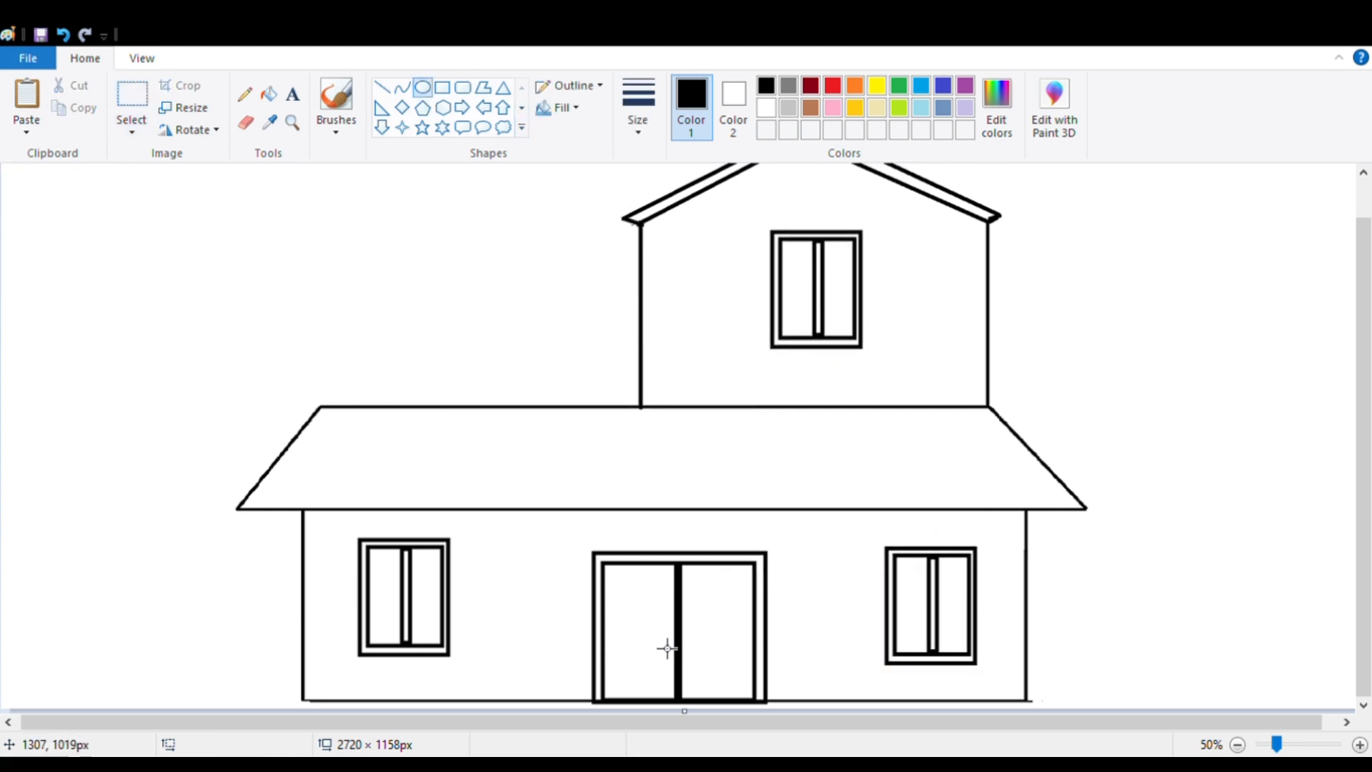
click(694, 588)
drag(687, 633, 695, 647)
click(744, 640)
Step: Fill both panes of all three windows with light turquoise
click(921, 107)
click(269, 94)
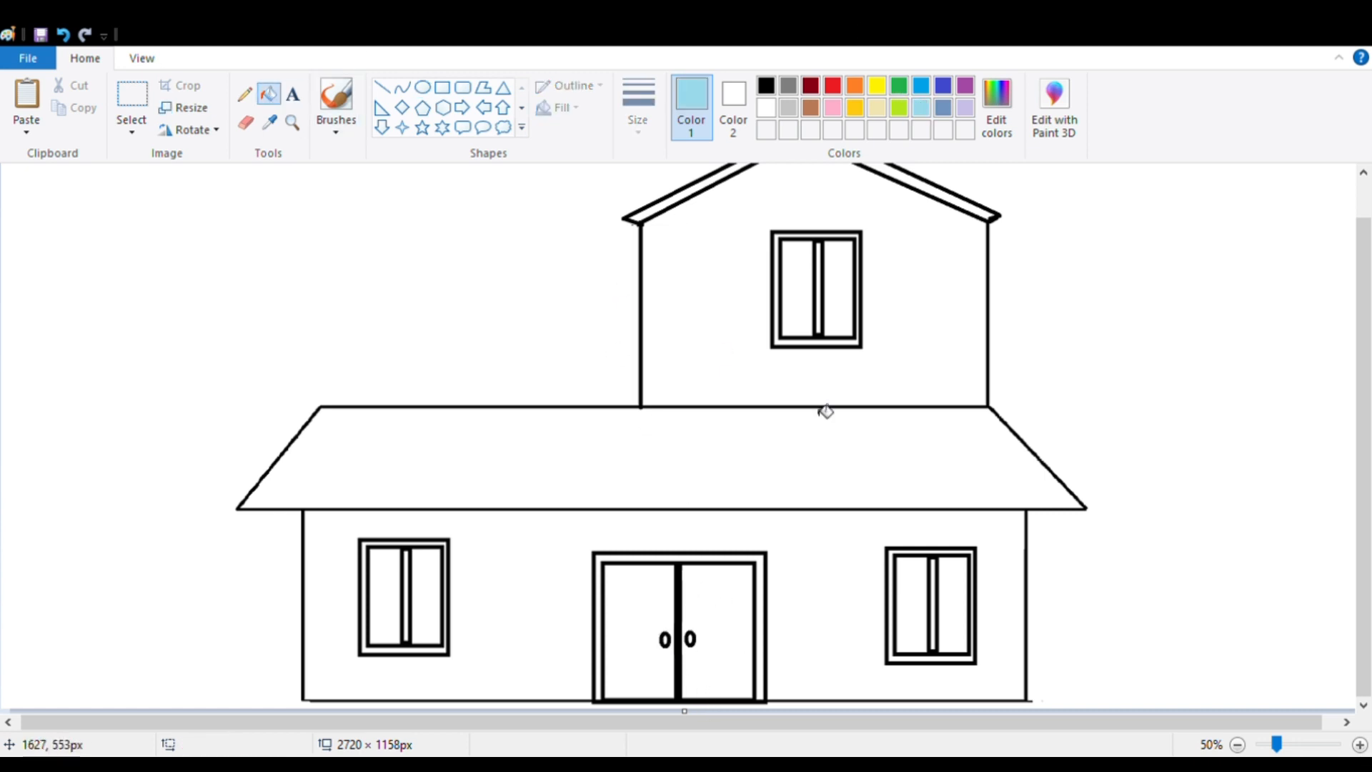
click(795, 315)
click(840, 318)
click(918, 599)
click(967, 596)
click(390, 579)
click(423, 565)
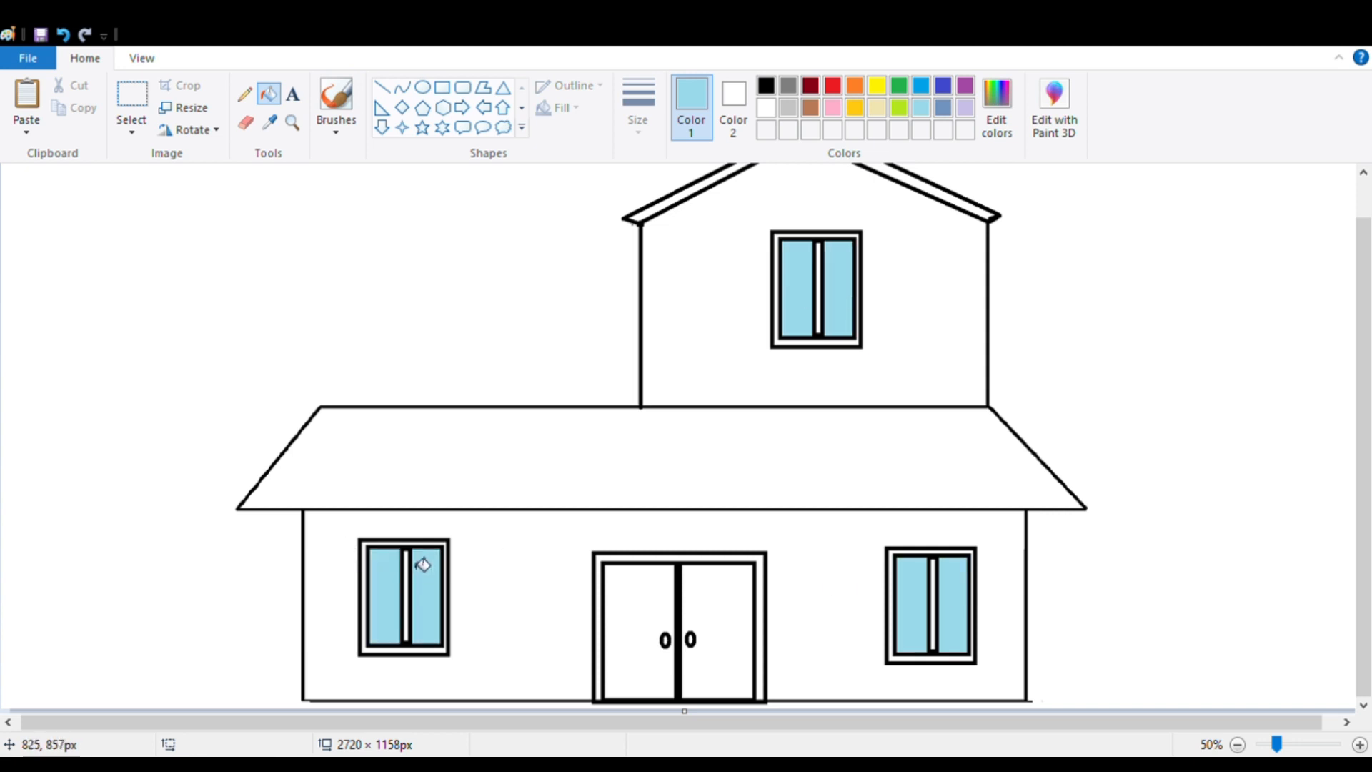
Step: Fill the frames and vertical dividers of all three windows with a custom dark brown
click(811, 109)
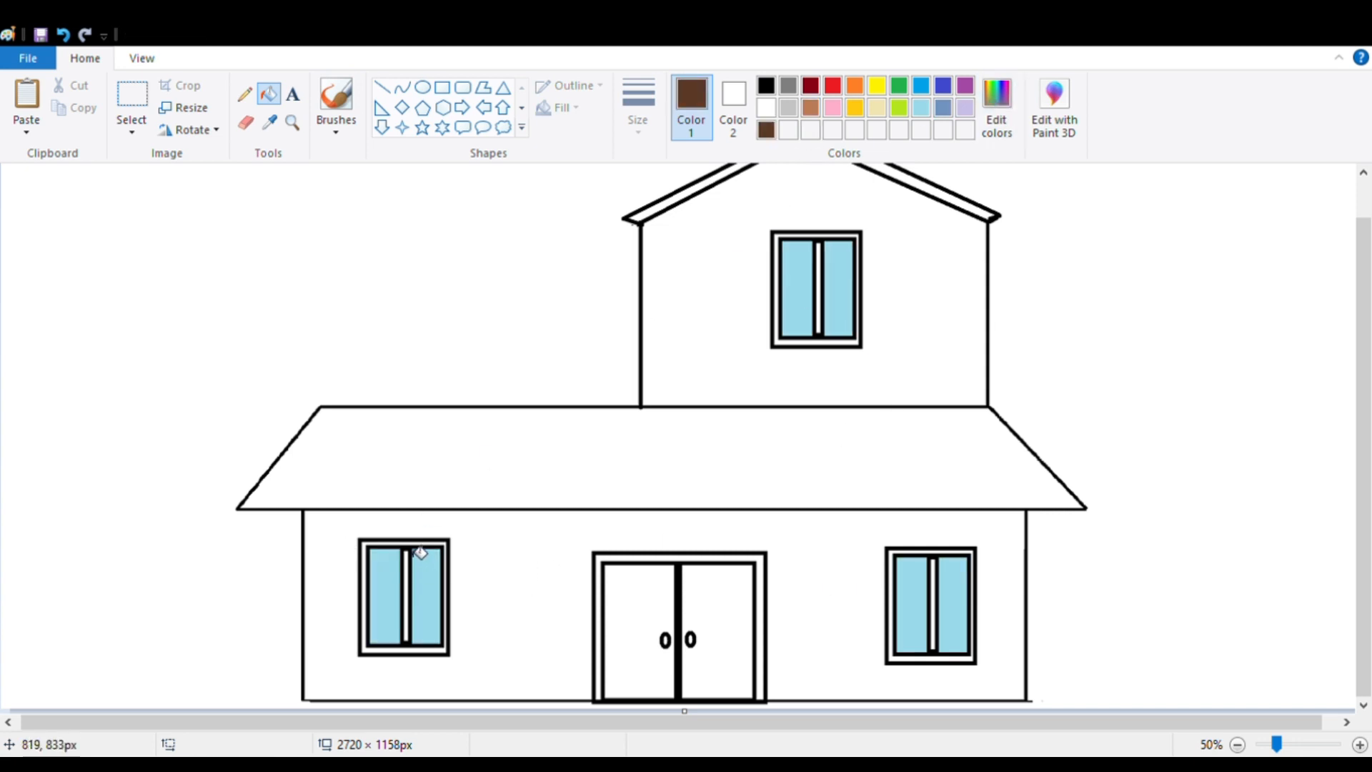
click(418, 567)
key(ctrl+z)
click(418, 566)
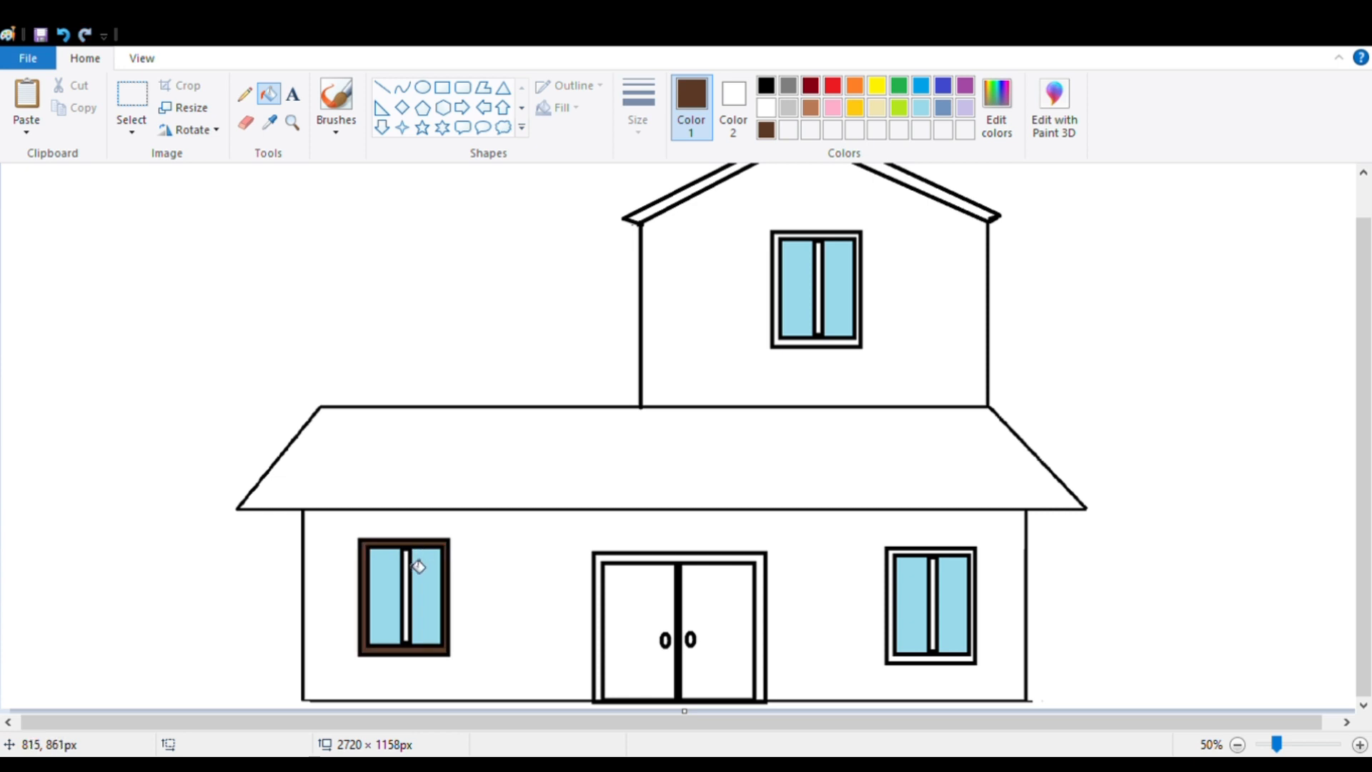
click(406, 583)
click(928, 552)
click(934, 597)
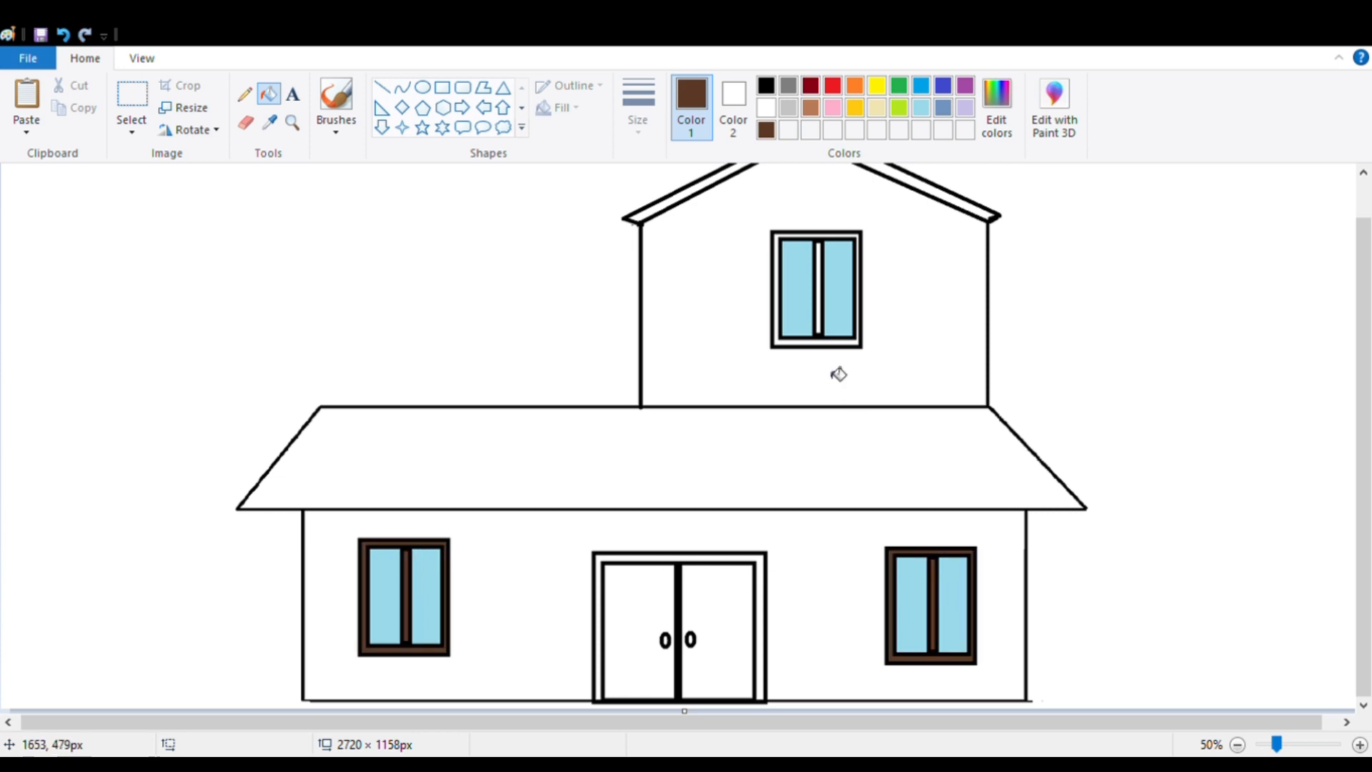
click(818, 236)
click(820, 263)
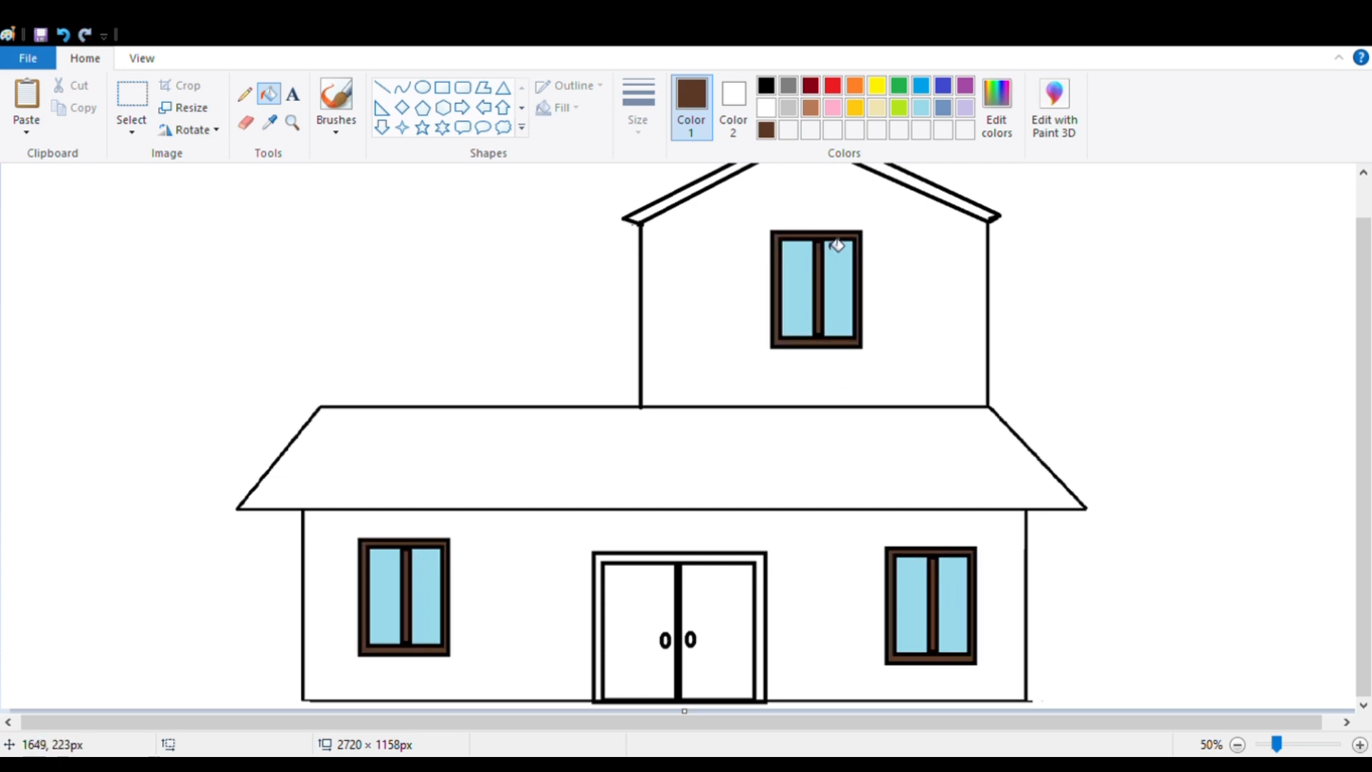
Step: Fill the gable roof edge and the wide lower roof with orange
click(859, 88)
click(921, 188)
click(825, 456)
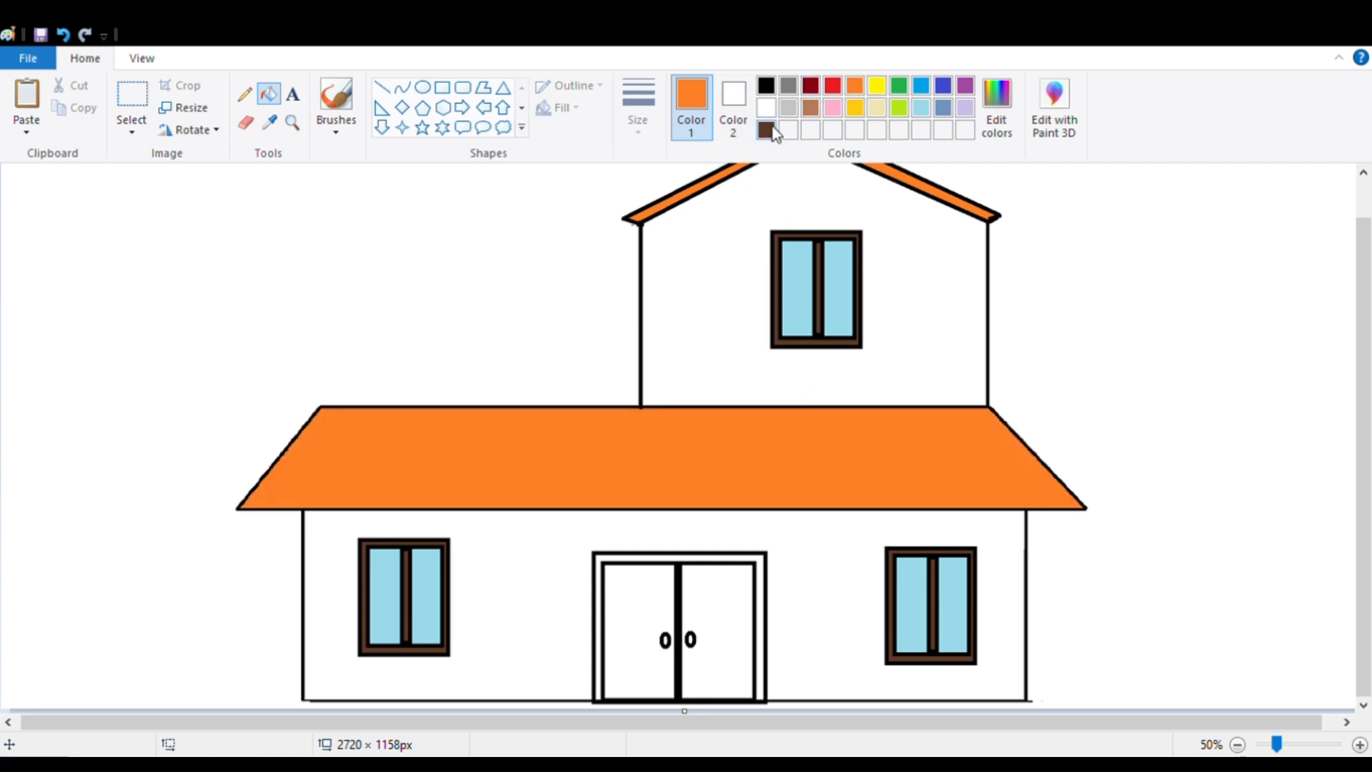
Step: Fill both door panels and the door frame with a custom very dark red
click(772, 133)
click(814, 87)
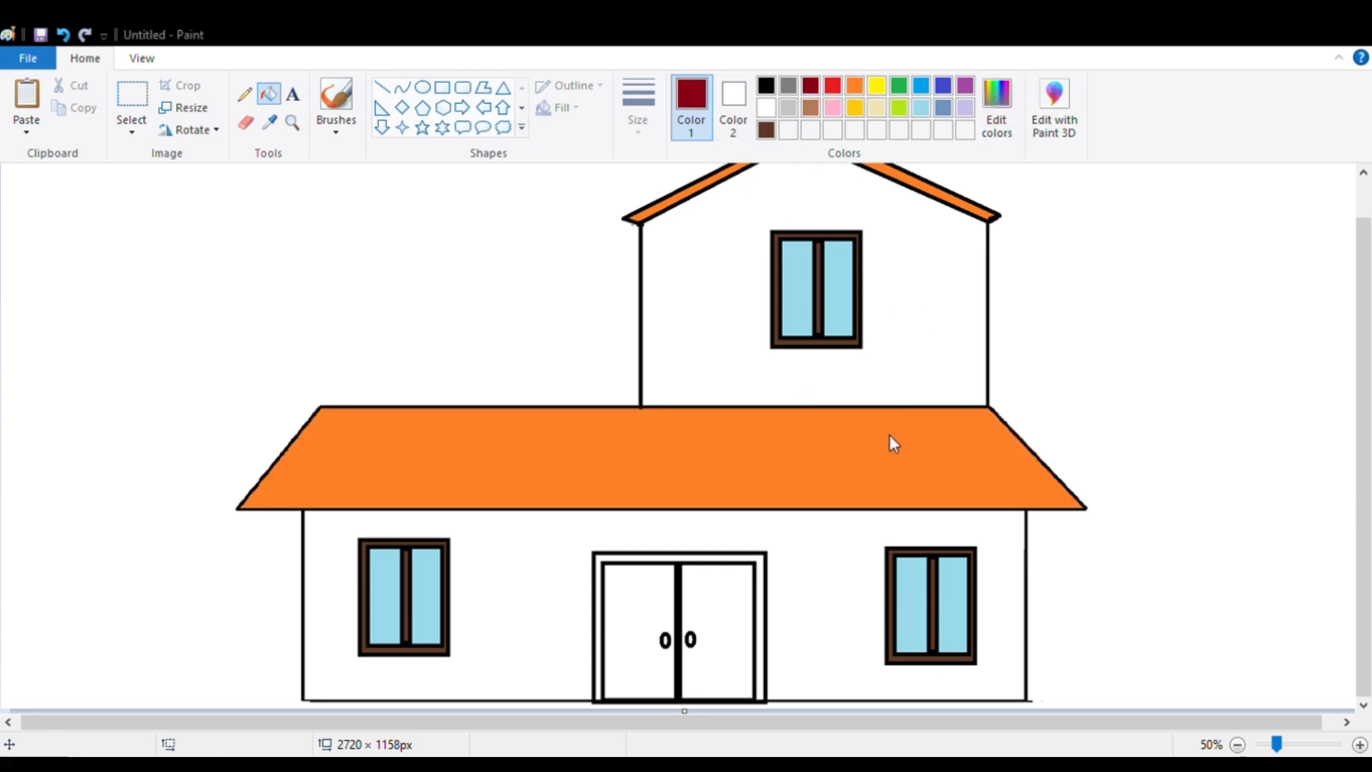
click(635, 608)
click(723, 583)
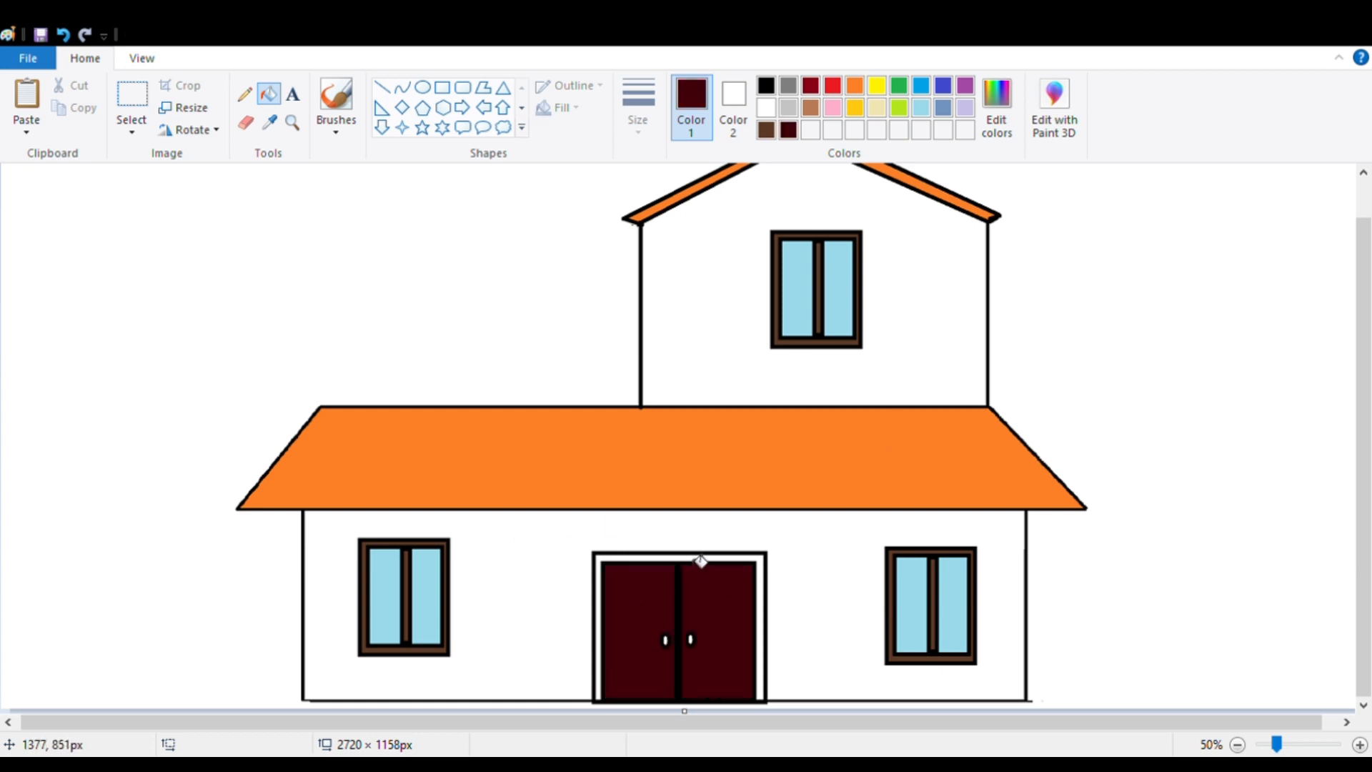
click(725, 556)
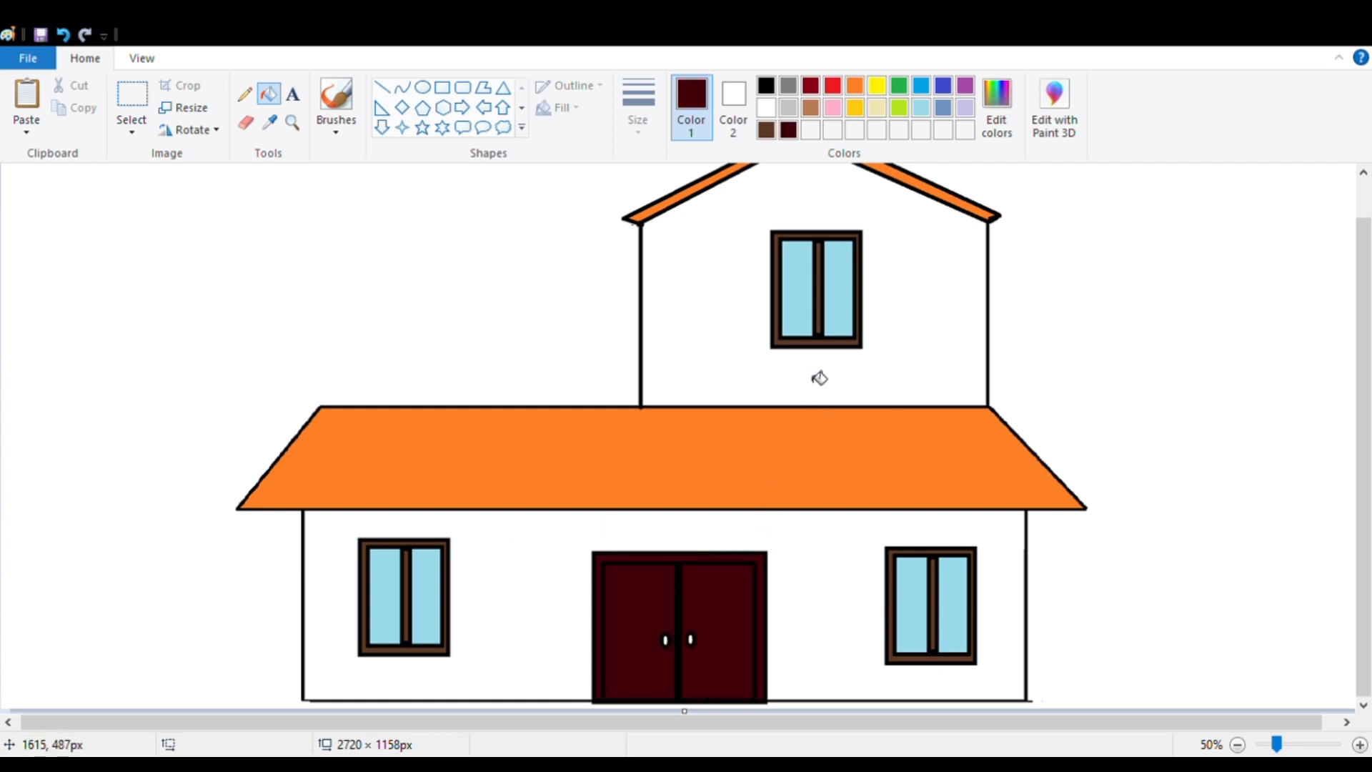
Step: Fill the lower and upper-storey walls with a custom dark gold and collapse the ribbon to show the whole house
click(855, 108)
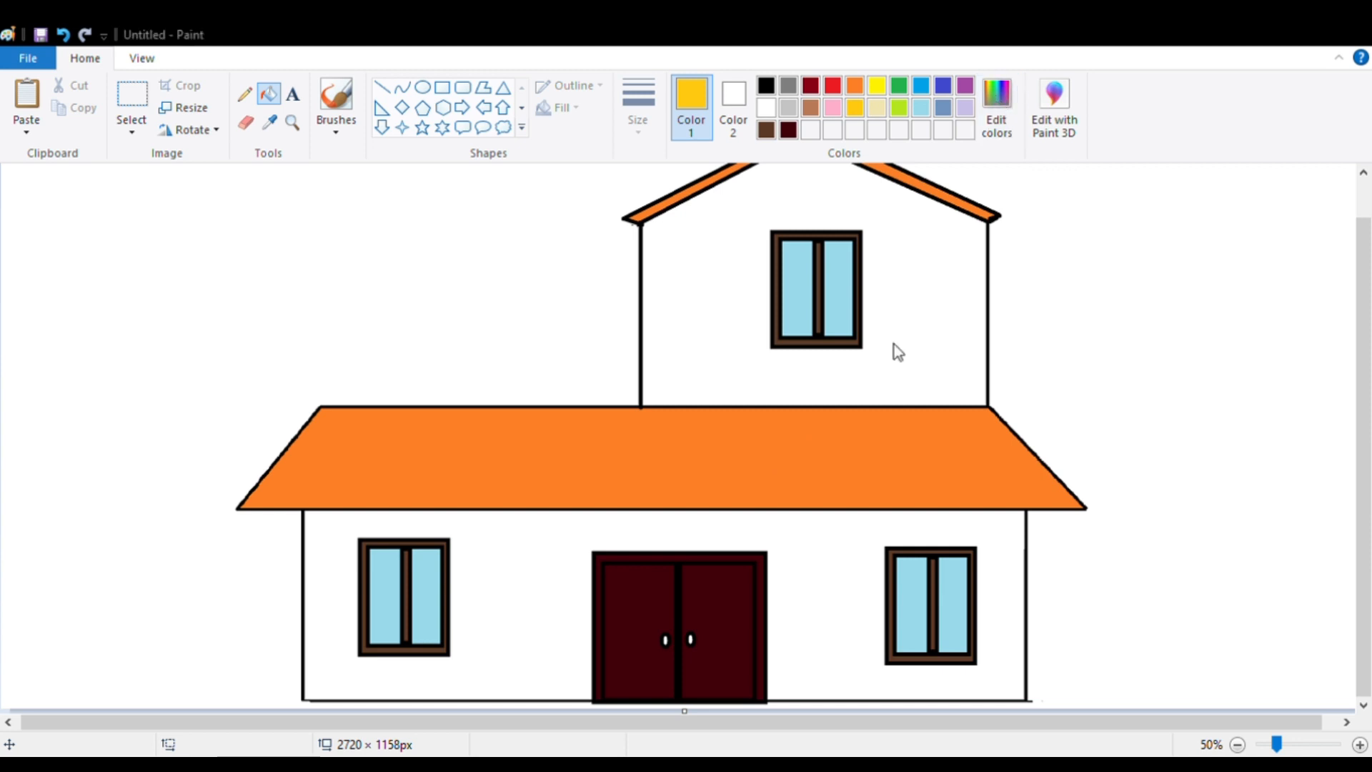
click(500, 558)
click(761, 341)
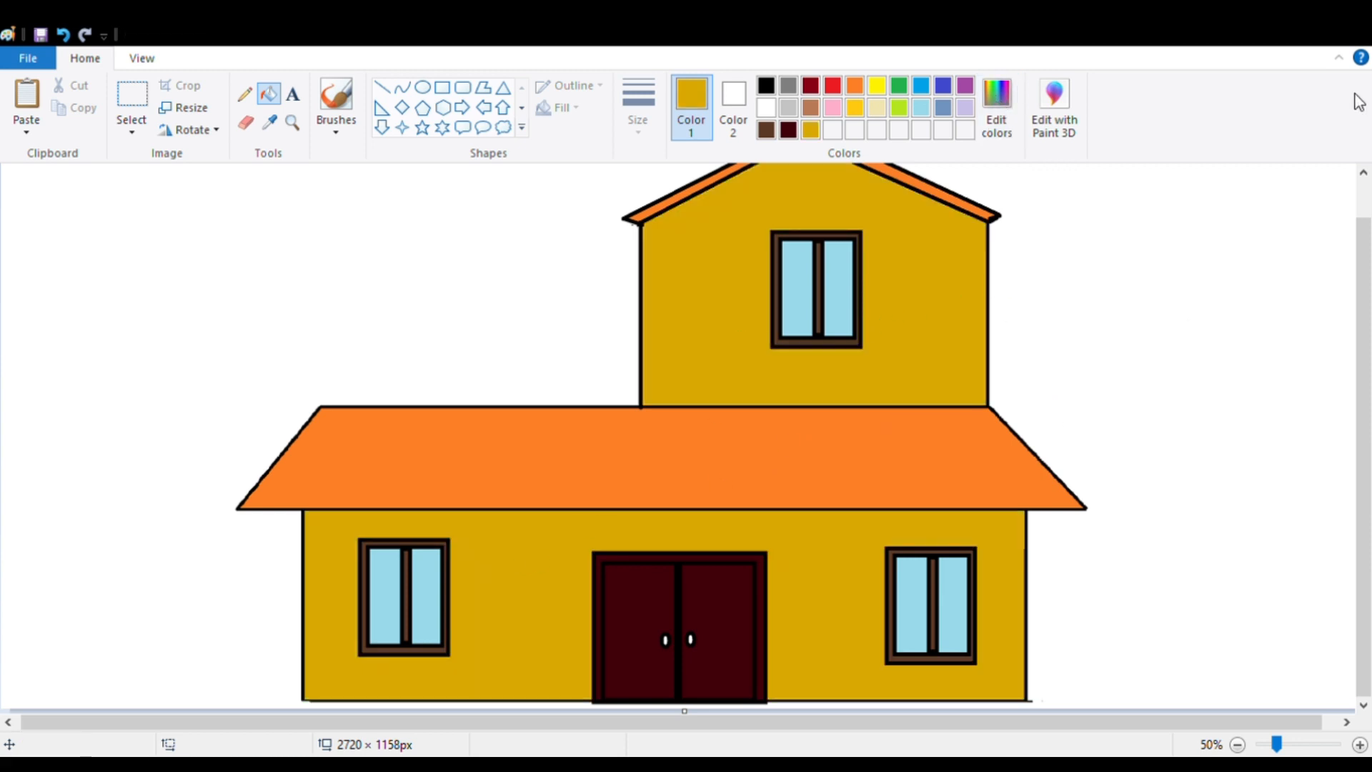
click(1339, 57)
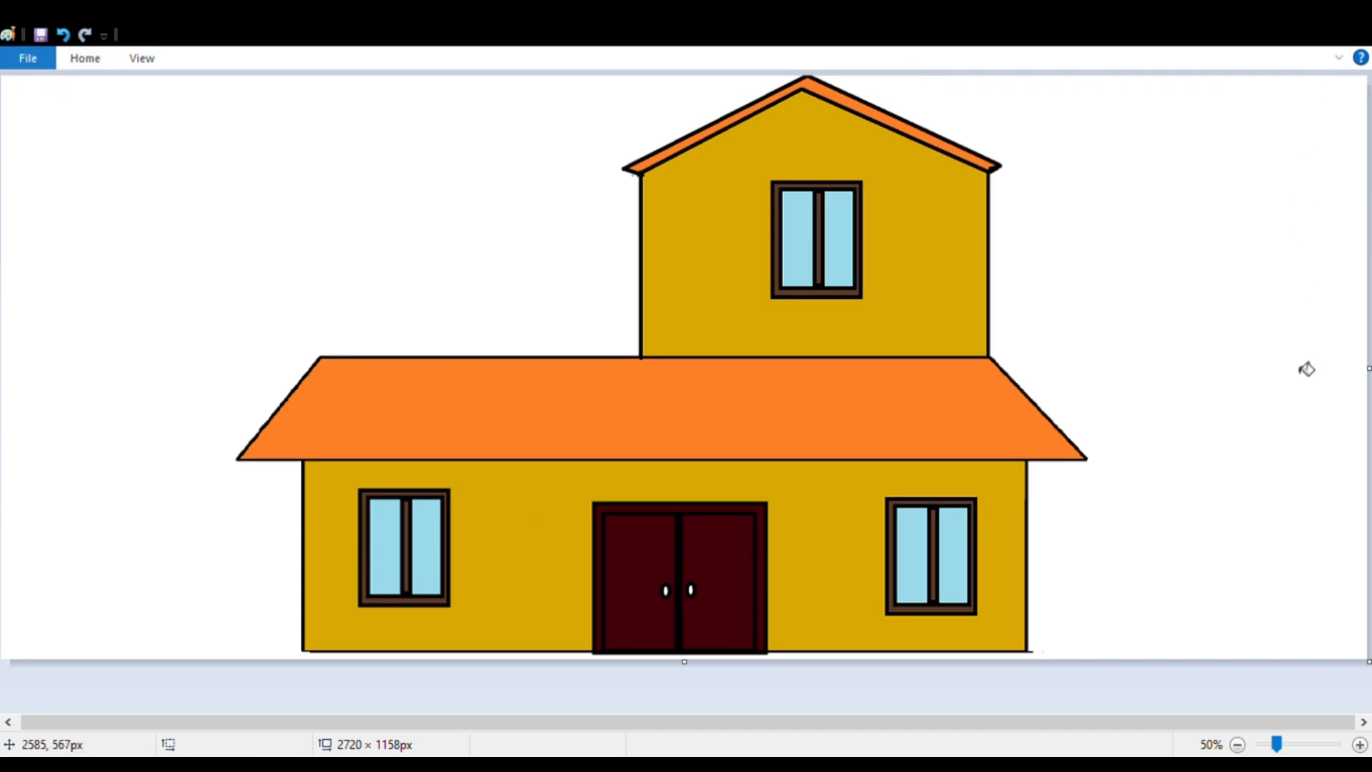